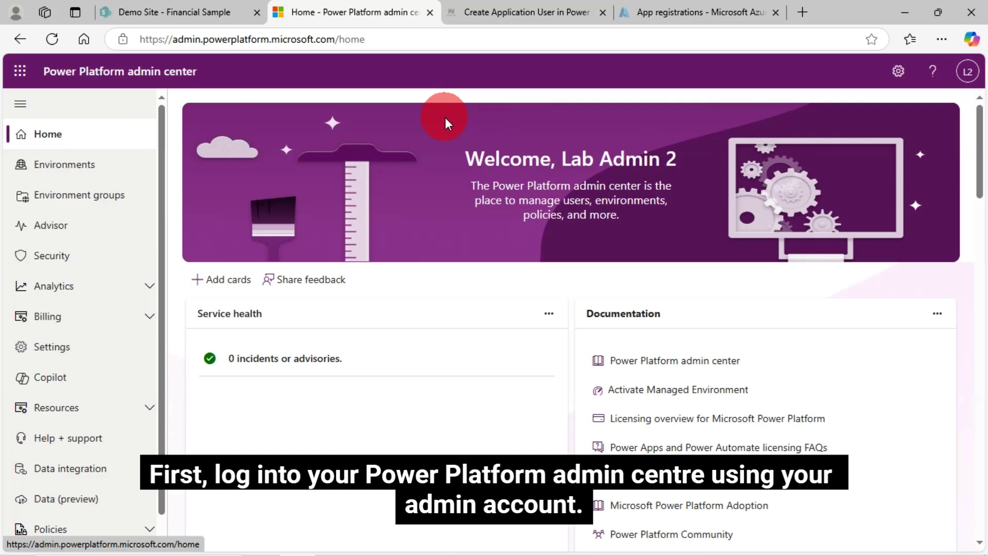
Open the Personal Productivity Environment's details page from the Environments list
{"action": "left_click", "coordinate": [66, 170]}
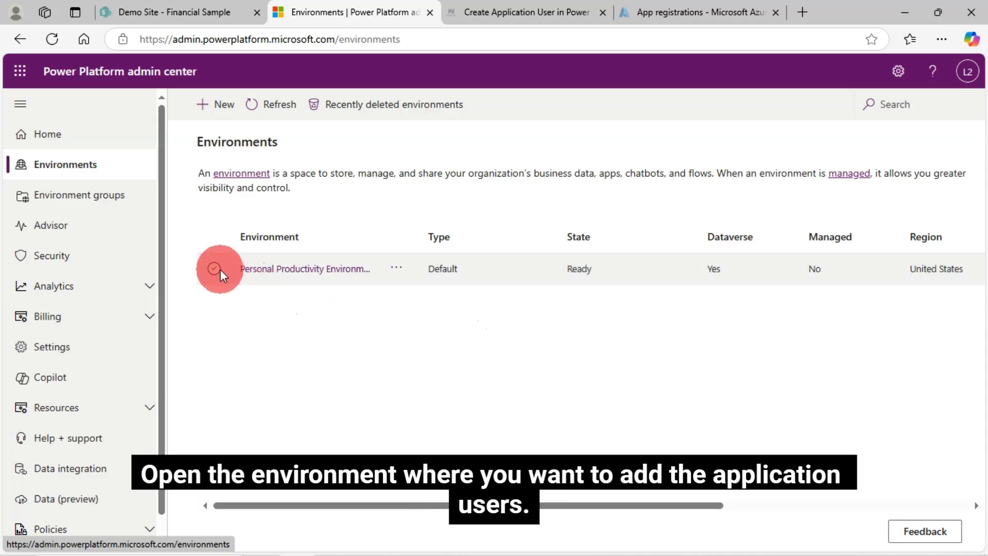
{"action": "left_click", "coordinate": [217, 268]}
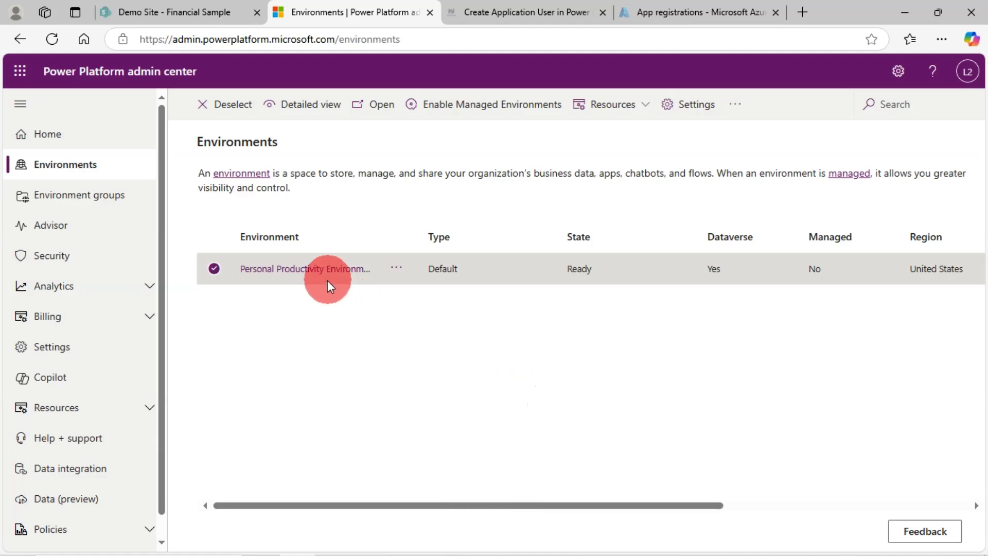
{"action": "left_click", "coordinate": [309, 268]}
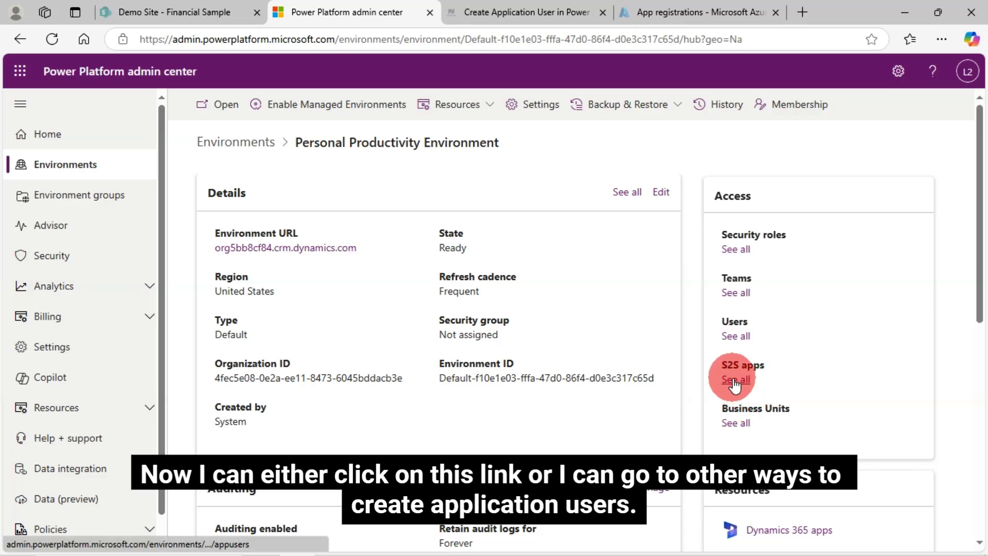
Open the S2S apps 'See all' application users list in a new tab, then return to the environment page
{"action": "scroll", "coordinate": [528, 367], "scroll_direction": "down", "scroll_amount": 3}
{"action": "scroll", "coordinate": [528, 366], "scroll_direction": "up", "scroll_amount": 3}
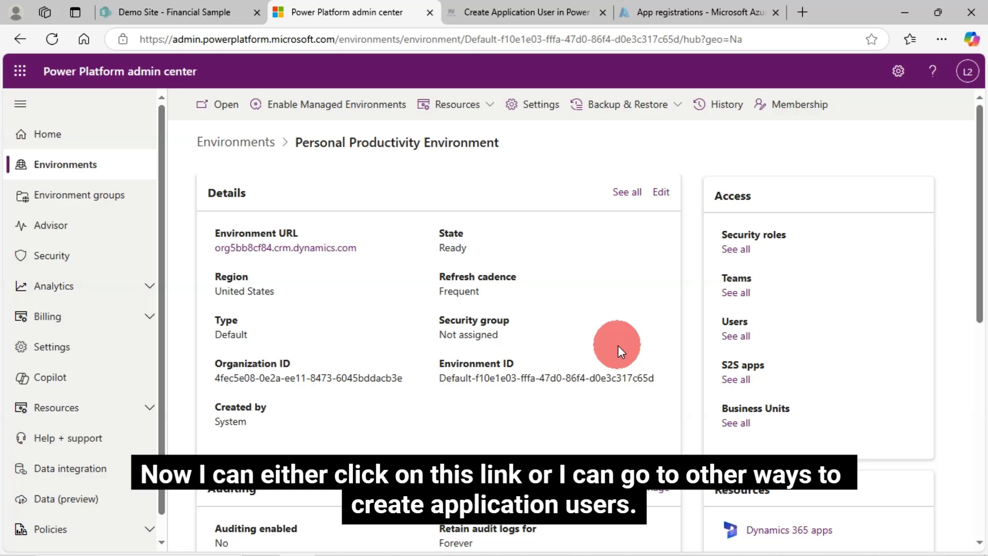
{"action": "right_click", "coordinate": [740, 380]}
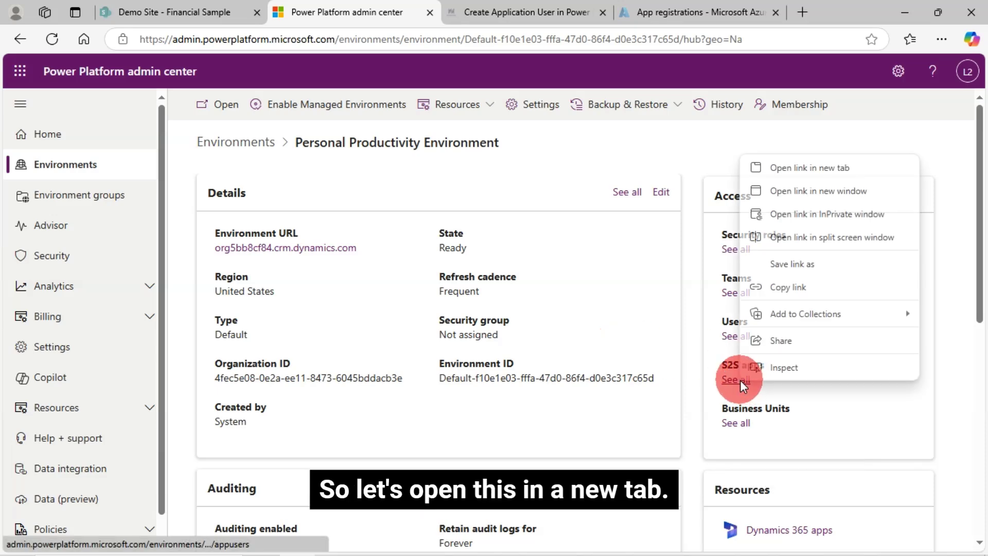
{"action": "left_click", "coordinate": [804, 170]}
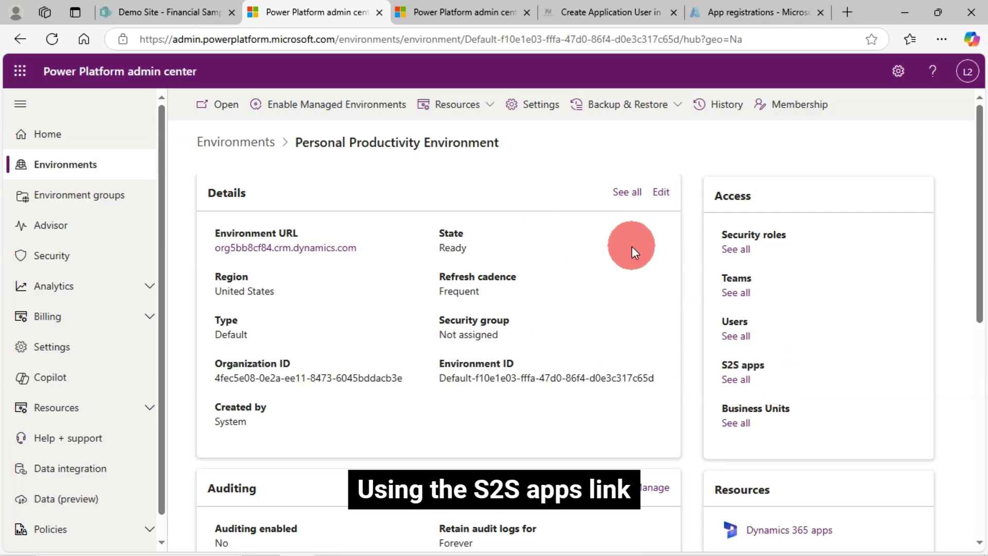
{"action": "left_click", "coordinate": [456, 7]}
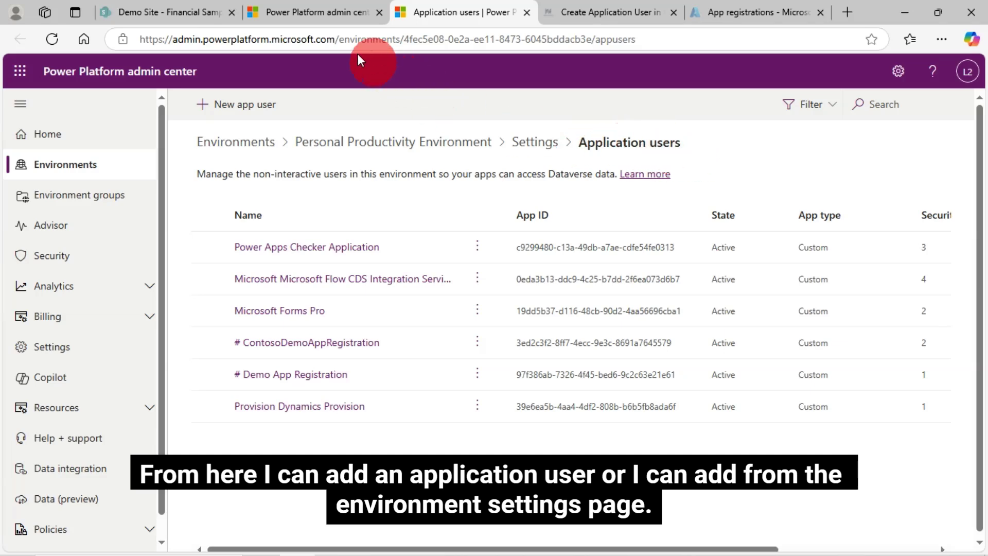
{"action": "left_click", "coordinate": [331, 12]}
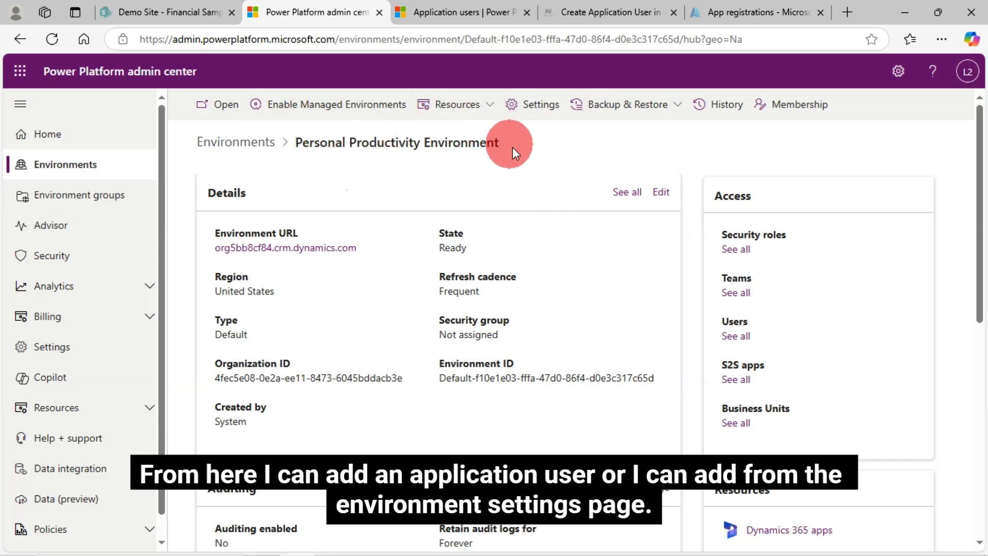
Open Settings > Users + permissions > Application users in a new tab and view it
{"action": "left_click", "coordinate": [538, 104]}
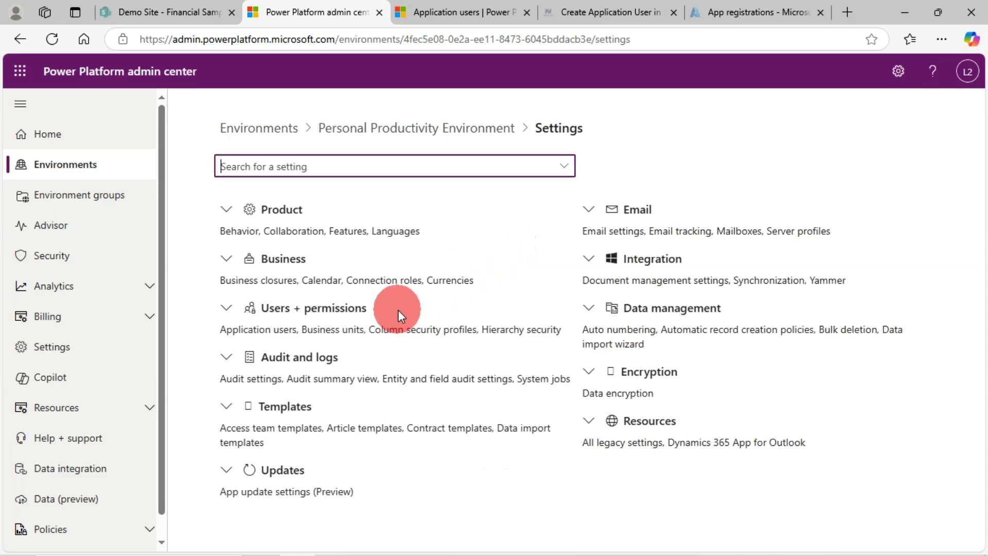
{"action": "left_click", "coordinate": [226, 309]}
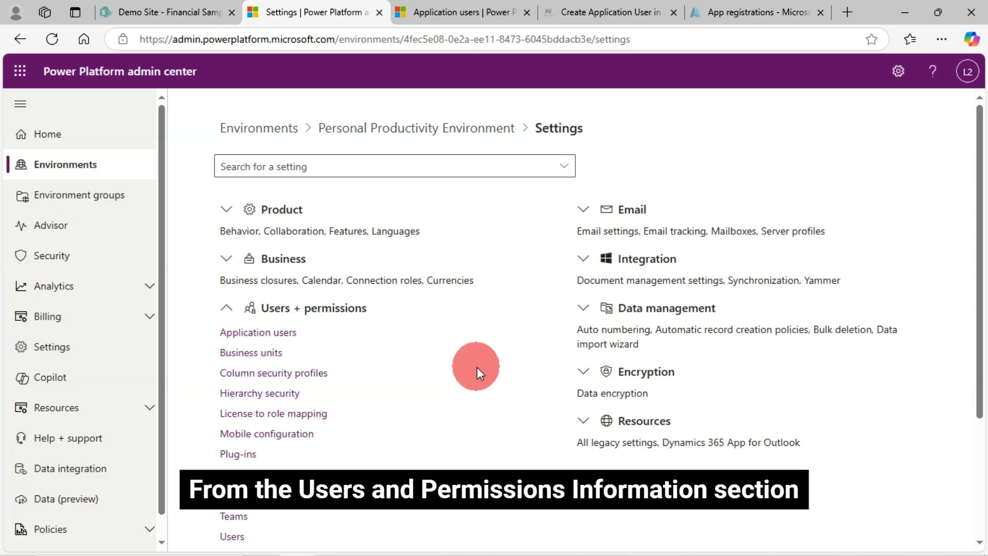
{"action": "right_click", "coordinate": [268, 344]}
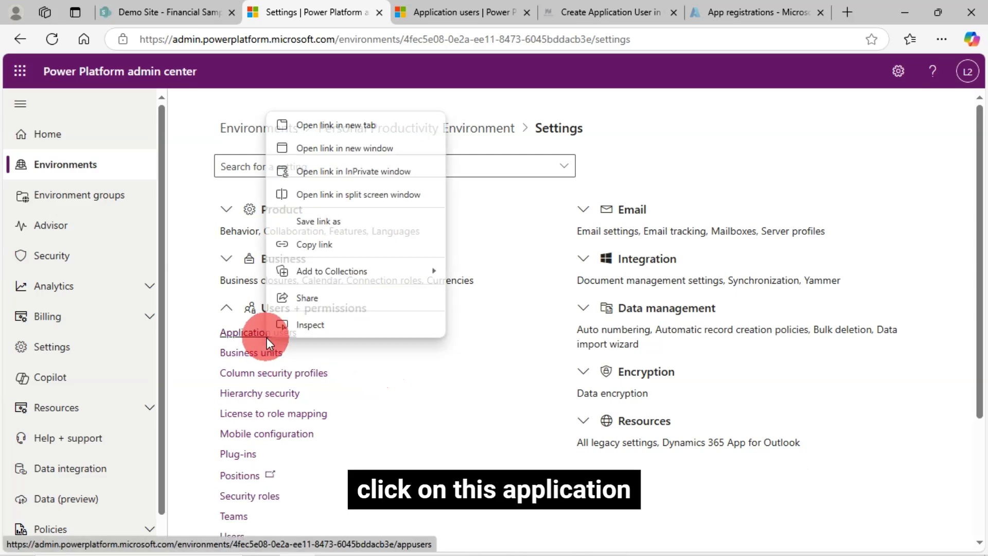
{"action": "left_click", "coordinate": [334, 131]}
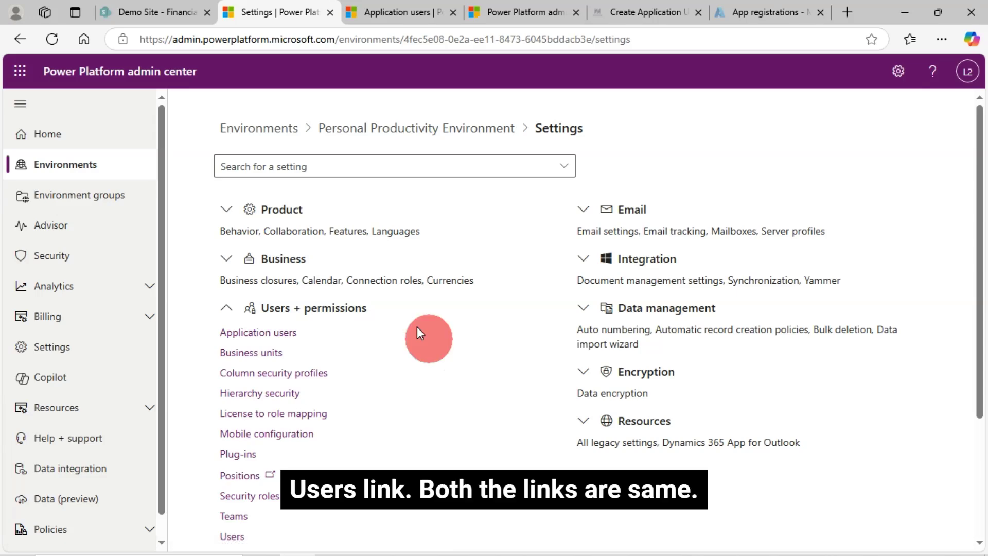
{"action": "left_click", "coordinate": [394, 13]}
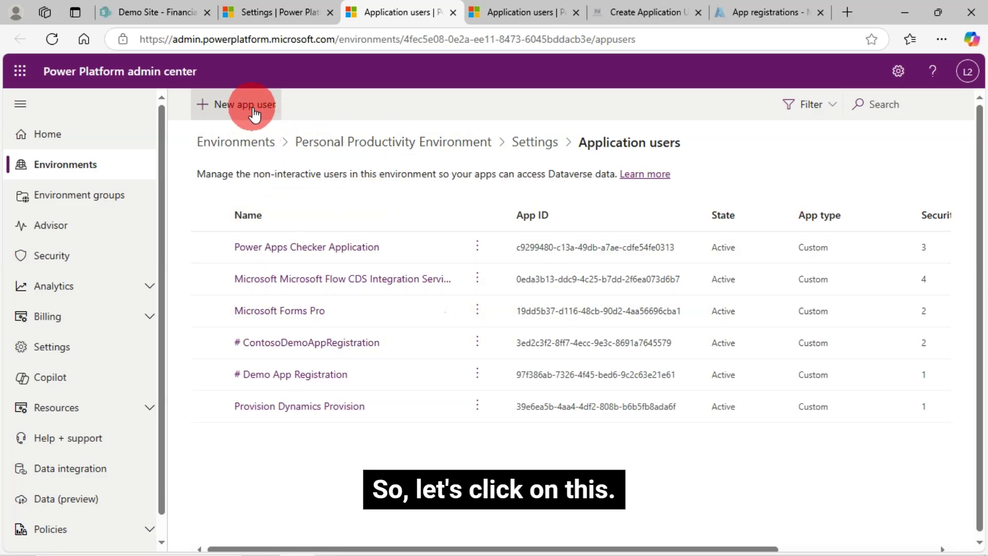
On the other Application users tab, start a new app user
{"action": "left_click", "coordinate": [510, 16]}
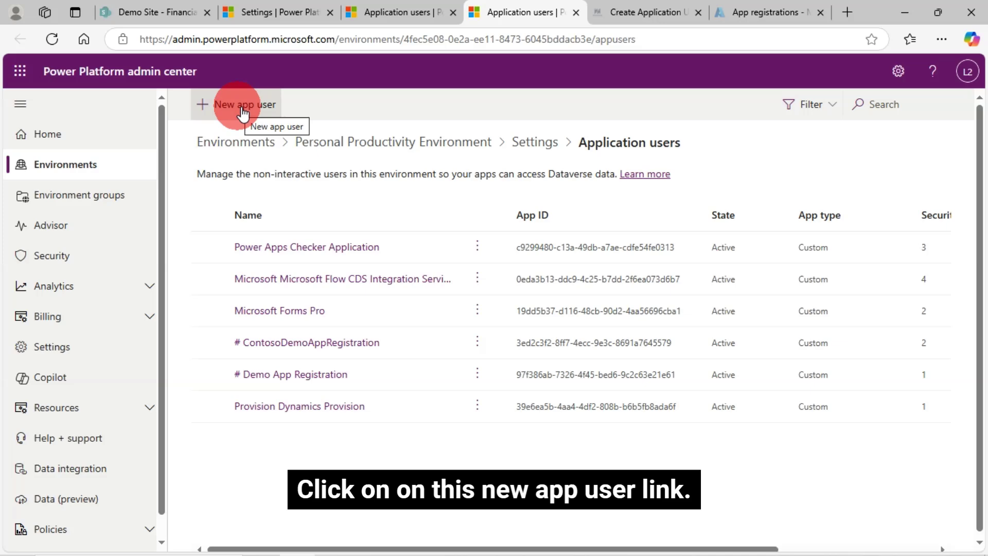
{"action": "left_click", "coordinate": [255, 117]}
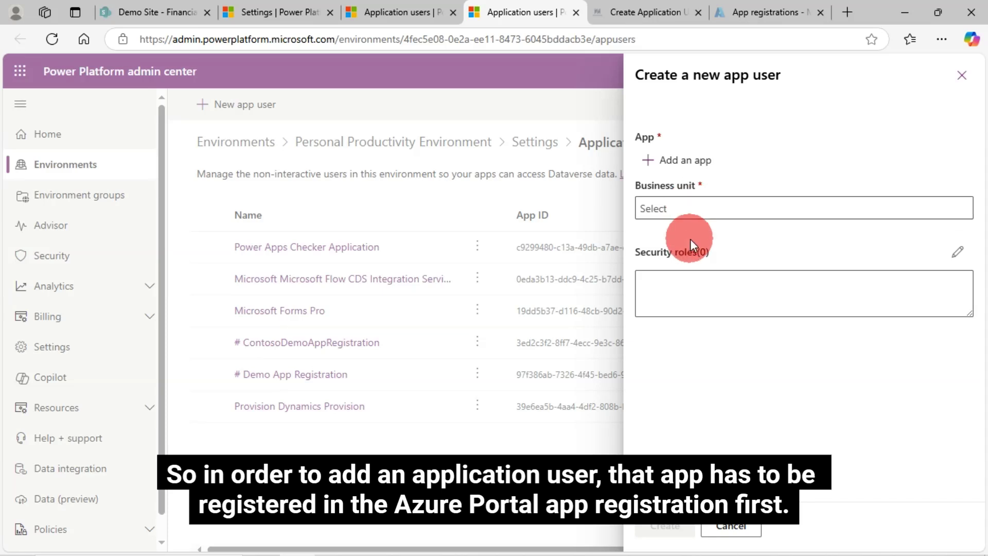
Review the 20 registered applications in Azure's App registrations list
{"action": "left_click", "coordinate": [762, 14]}
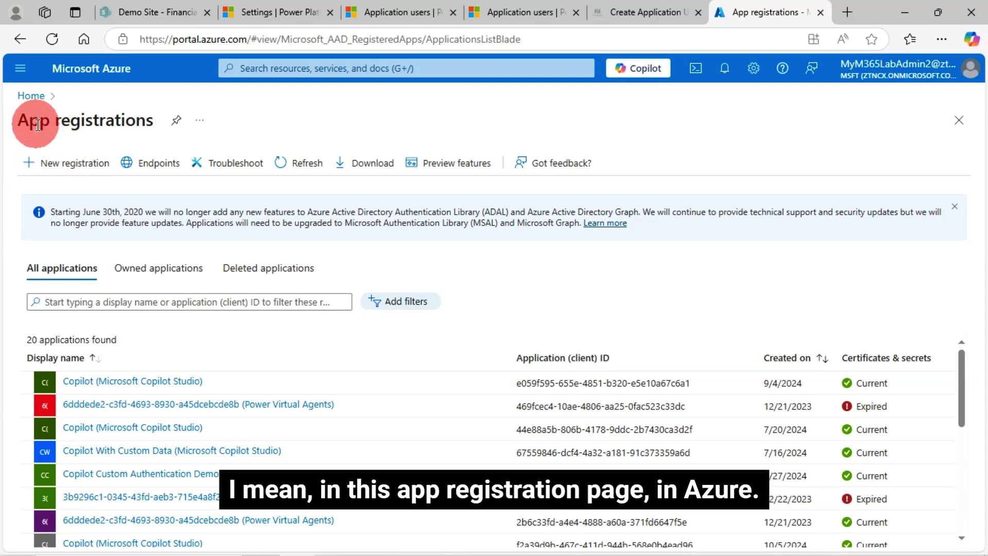
{"action": "scroll", "coordinate": [430, 380], "scroll_direction": "down", "scroll_amount": 1}
{"action": "scroll", "coordinate": [309, 422], "scroll_direction": "up", "scroll_amount": 1}
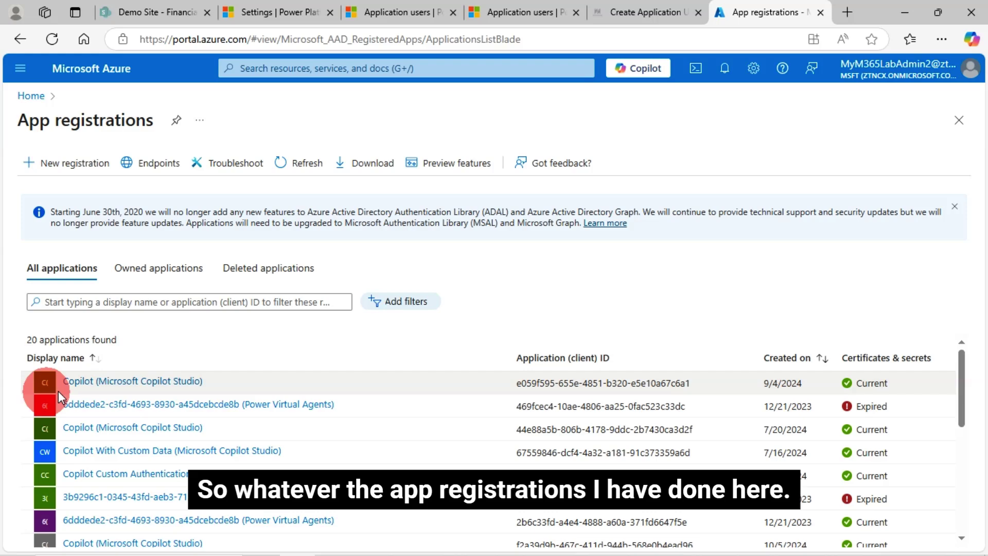
{"action": "scroll", "coordinate": [220, 425], "scroll_direction": "down", "scroll_amount": 5}
{"action": "scroll", "coordinate": [312, 465], "scroll_direction": "up", "scroll_amount": 3}
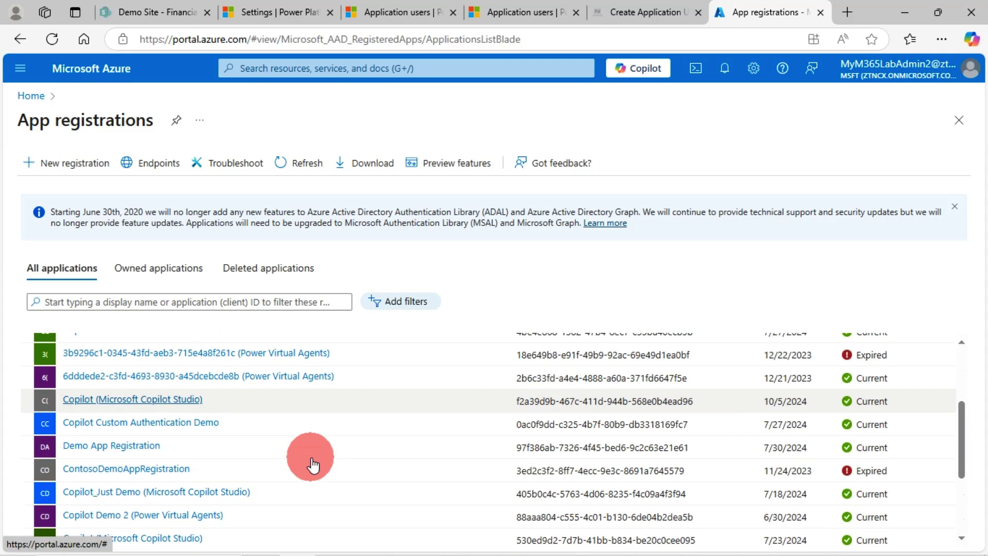
{"action": "scroll", "coordinate": [312, 465], "scroll_direction": "up", "scroll_amount": 5}
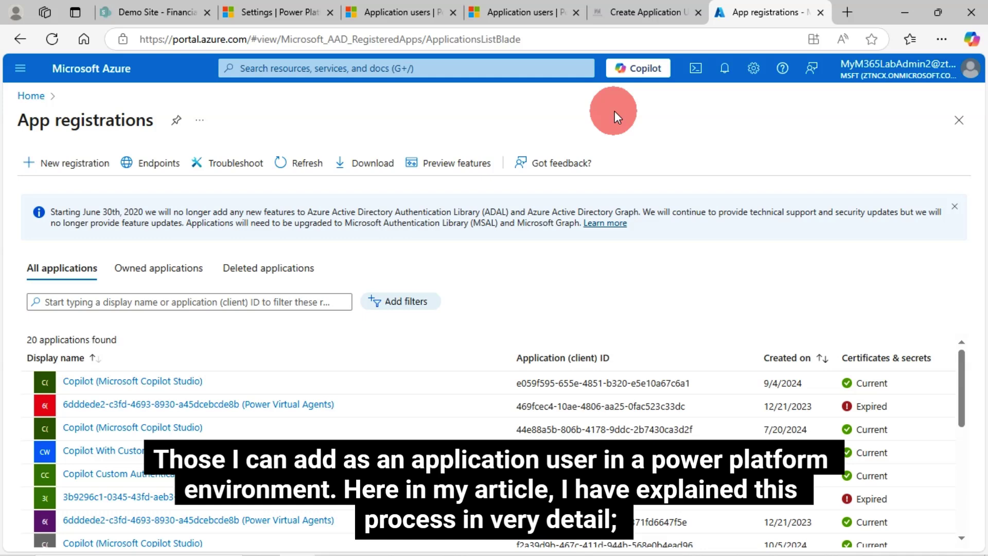
Reload the Global SharePoint application-user article without '#google_vignette' and scroll to its table of contents
{"action": "left_click", "coordinate": [633, 13]}
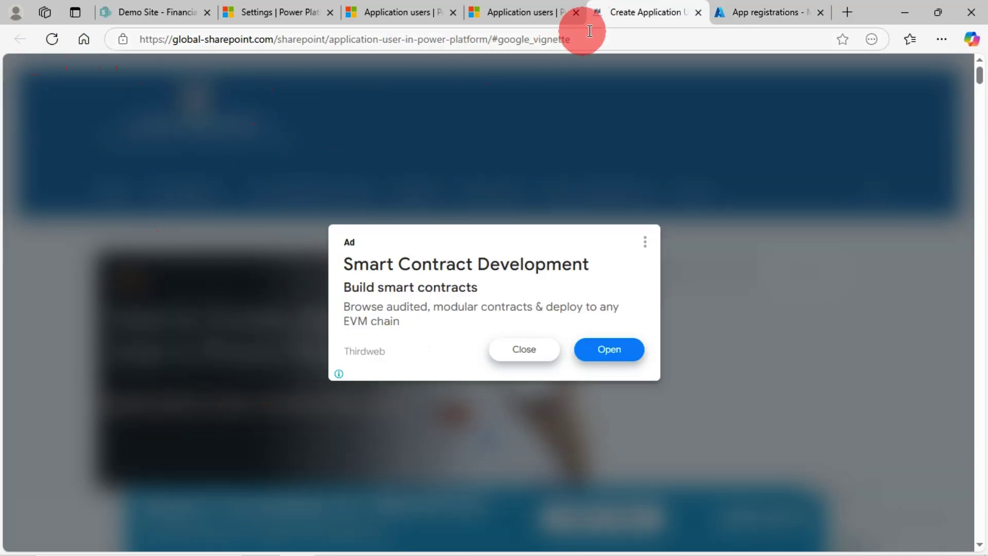
{"action": "left_click", "coordinate": [502, 38]}
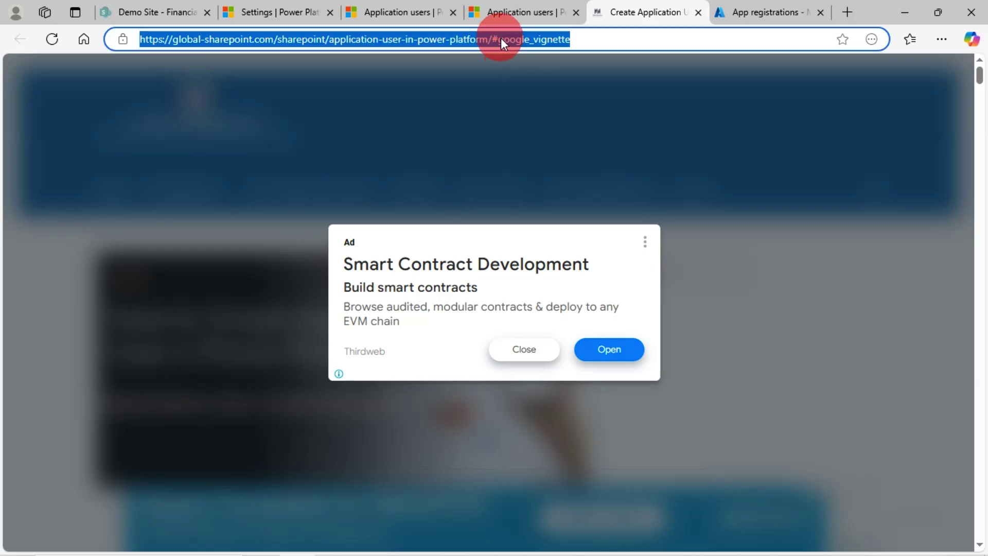
{"action": "left_click", "coordinate": [501, 38]}
{"action": "left_click_drag", "start_coordinate": [496, 40], "coordinate": [597, 39]}
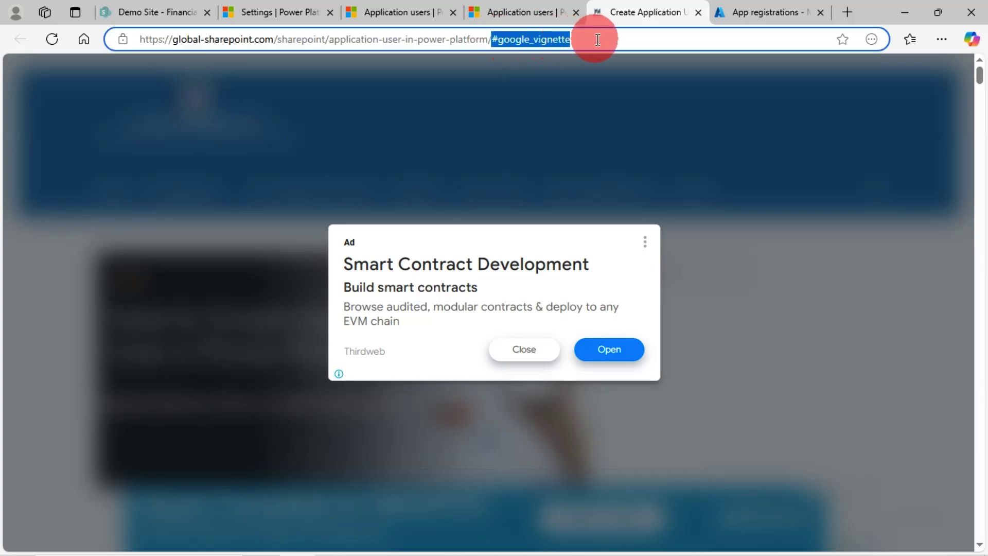
{"action": "key", "text": "BackSpace"}
{"action": "key", "text": "Return"}
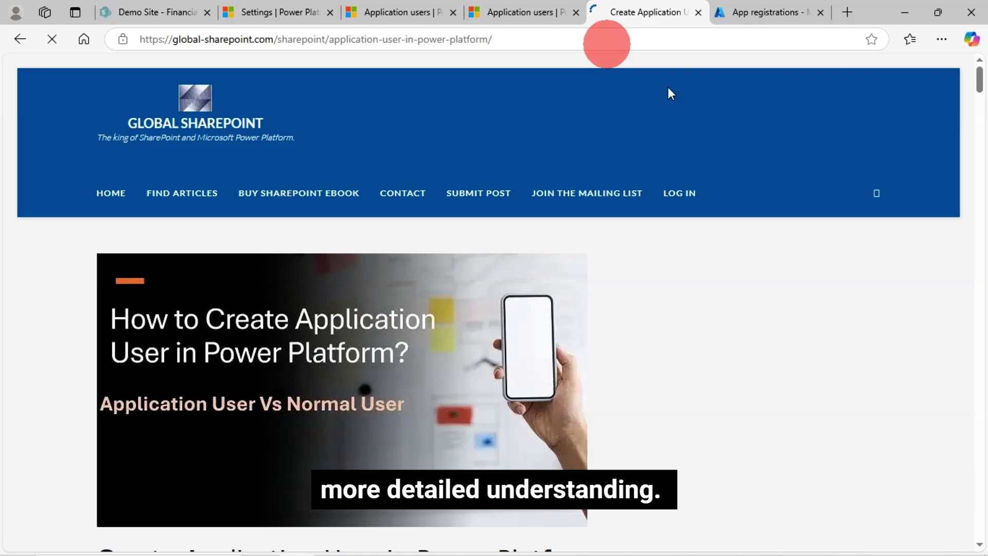
{"action": "scroll", "coordinate": [328, 387], "scroll_direction": "down", "scroll_amount": 5}
{"action": "scroll", "coordinate": [328, 387], "scroll_direction": "down", "scroll_amount": 15}
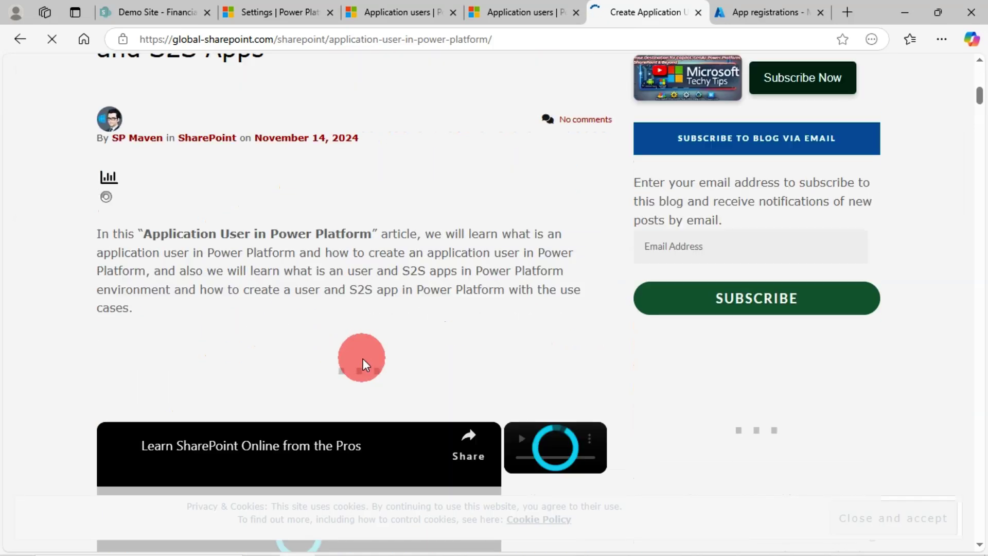
{"action": "scroll", "coordinate": [303, 404], "scroll_direction": "down", "scroll_amount": 10}
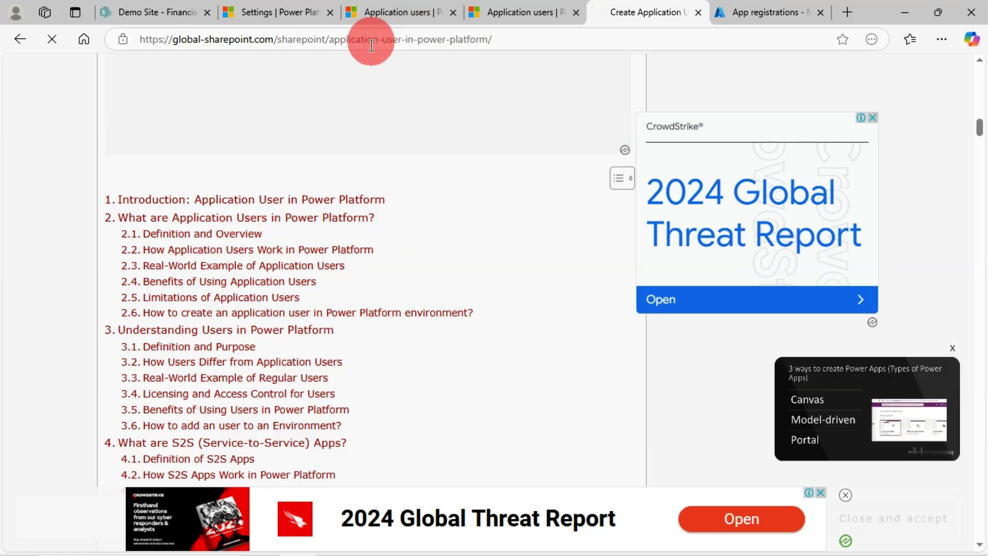
Open the list of Entra ID apps in the new app user form
{"action": "left_click", "coordinate": [387, 11]}
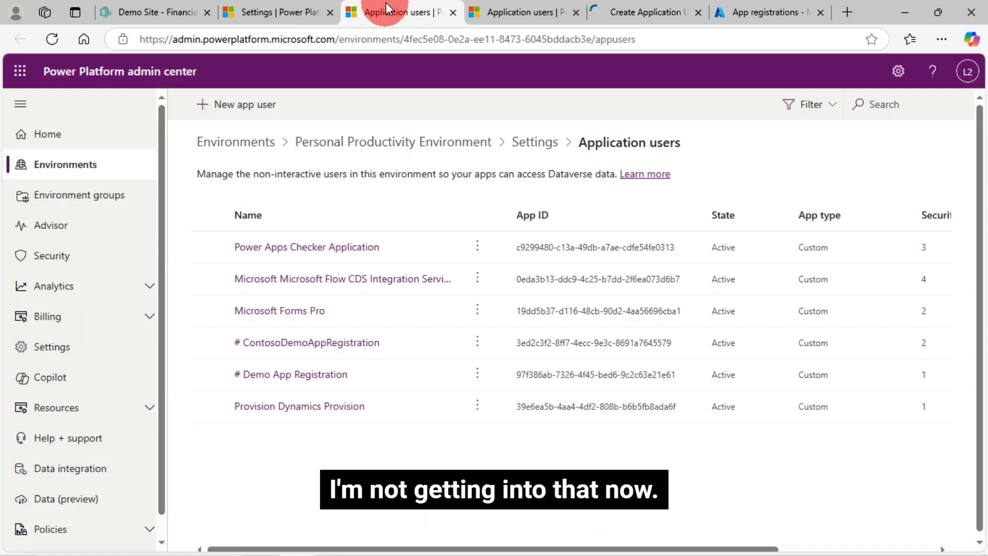
{"action": "left_click", "coordinate": [514, 14]}
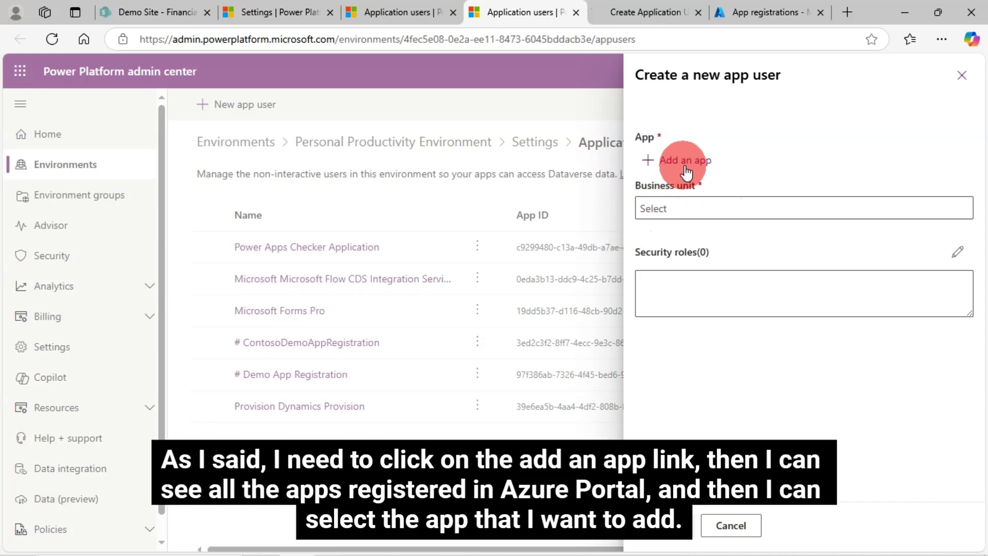
{"action": "left_click", "coordinate": [687, 164]}
{"action": "left_click", "coordinate": [962, 72]}
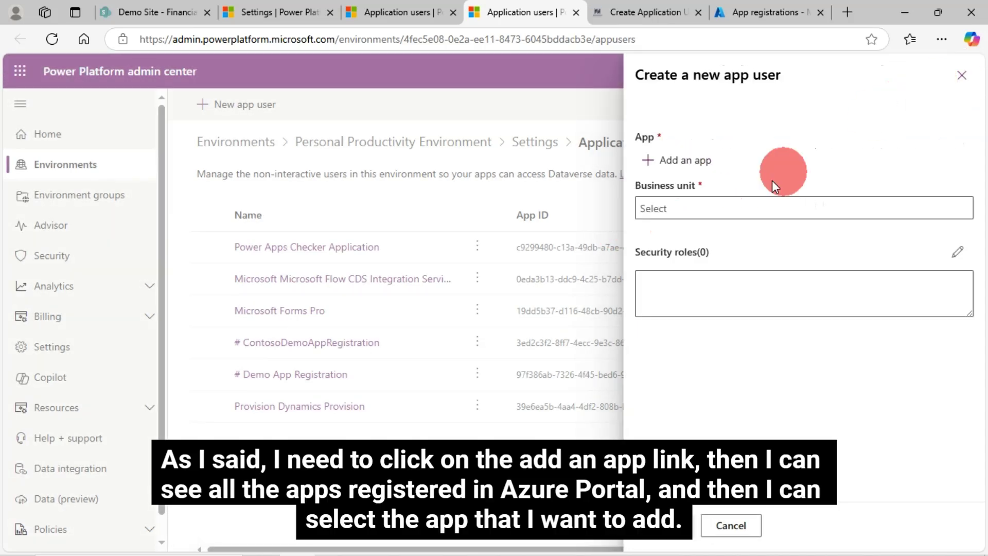
{"action": "left_click", "coordinate": [701, 163]}
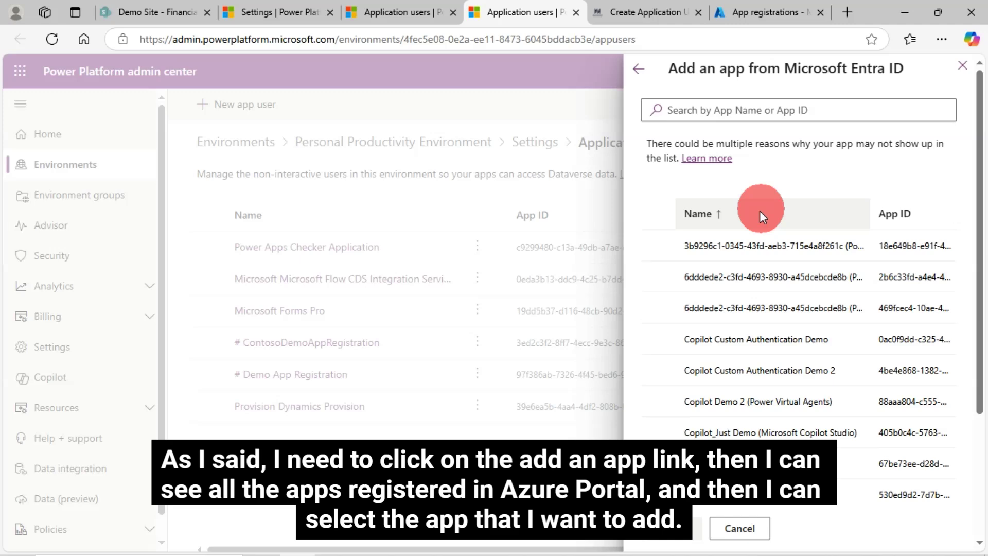
{"action": "scroll", "coordinate": [738, 372], "scroll_direction": "down", "scroll_amount": 3}
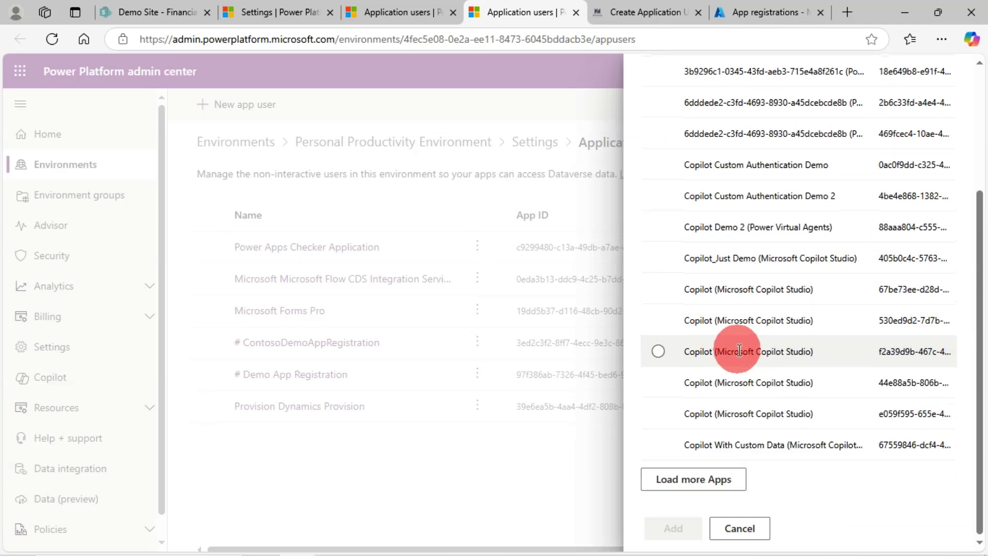
{"action": "scroll", "coordinate": [717, 349], "scroll_direction": "up", "scroll_amount": 1}
Cross-check the Entra ID app list against Azure App registrations
{"action": "left_click", "coordinate": [754, 14]}
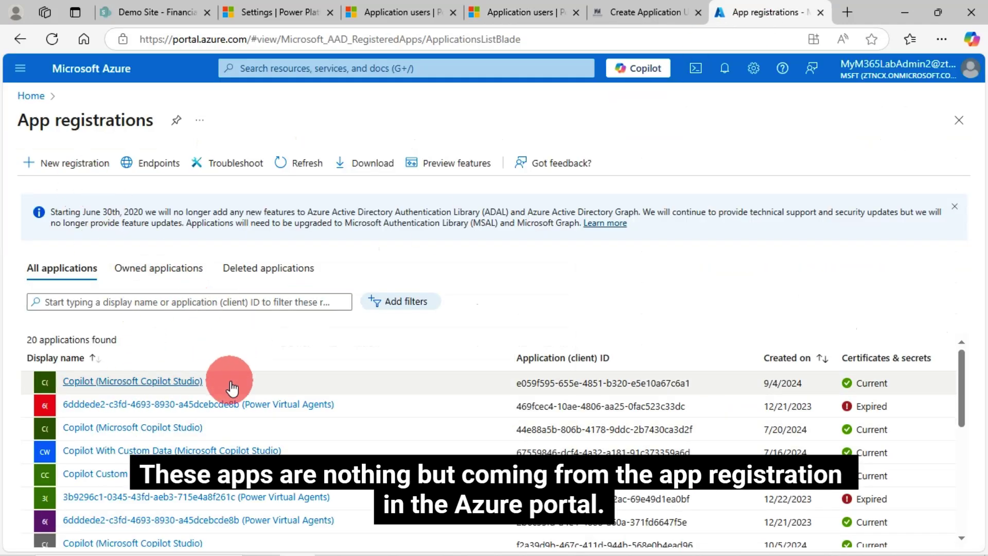
{"action": "scroll", "coordinate": [319, 442], "scroll_direction": "down", "scroll_amount": 3}
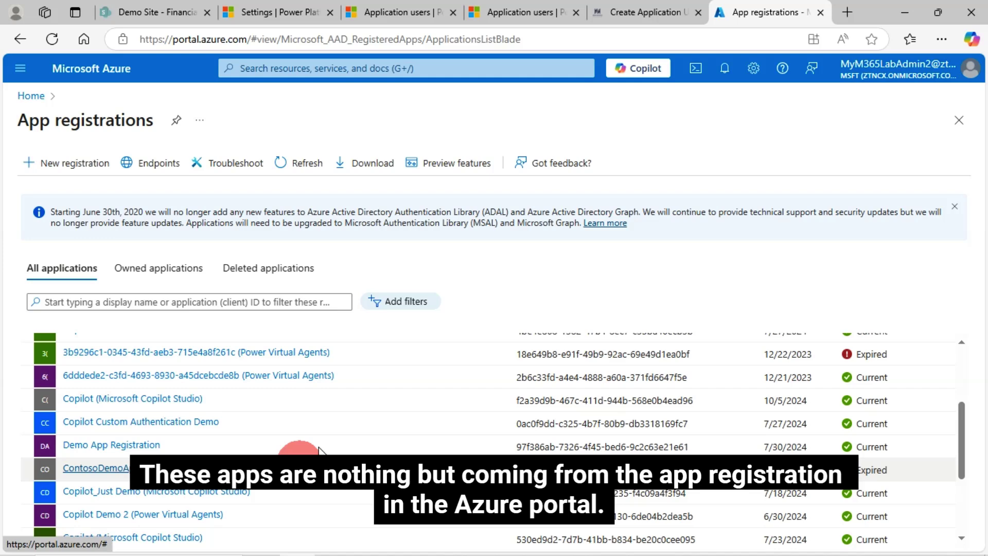
{"action": "left_click", "coordinate": [406, 12]}
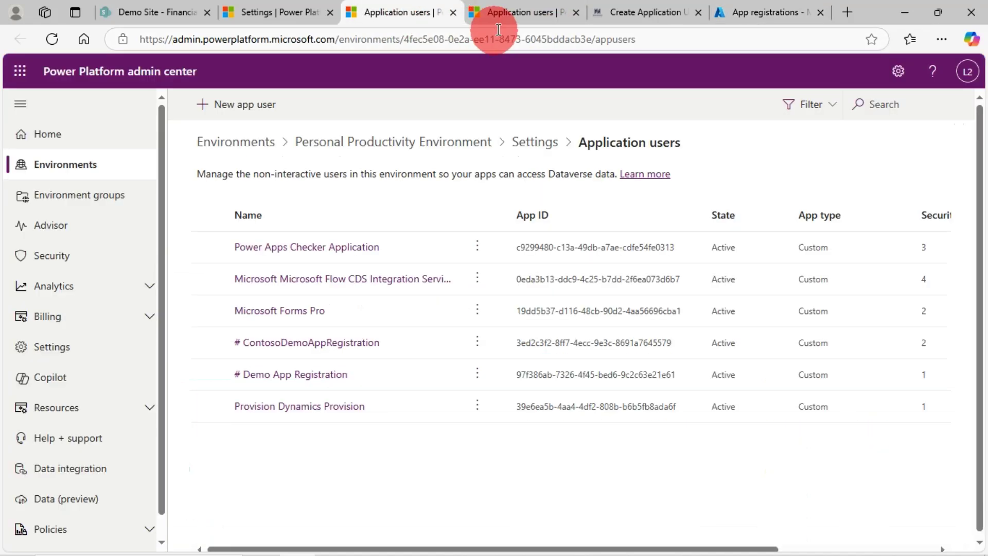
{"action": "left_click", "coordinate": [500, 14]}
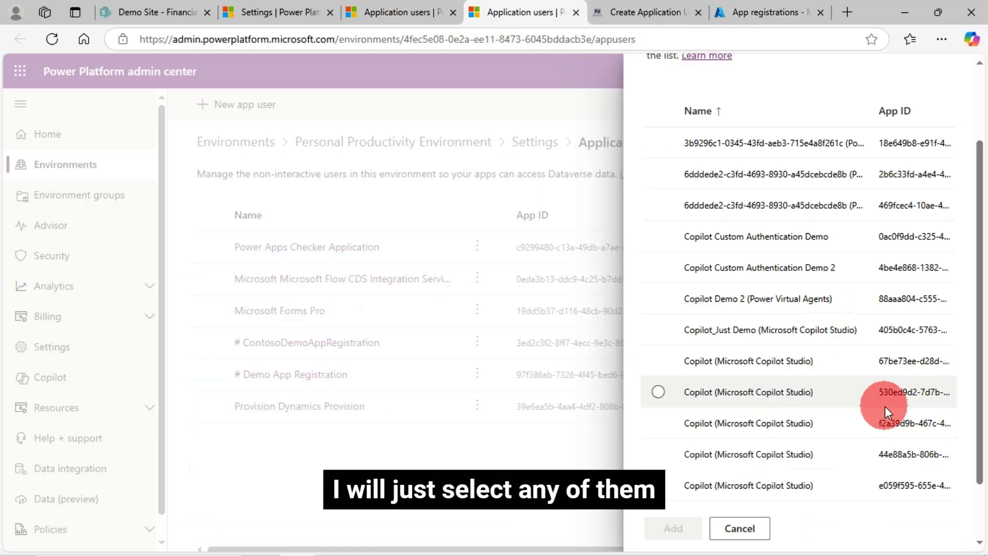
{"action": "scroll", "coordinate": [817, 443], "scroll_direction": "down", "scroll_amount": 2}
{"action": "scroll", "coordinate": [822, 350], "scroll_direction": "up", "scroll_amount": 2}
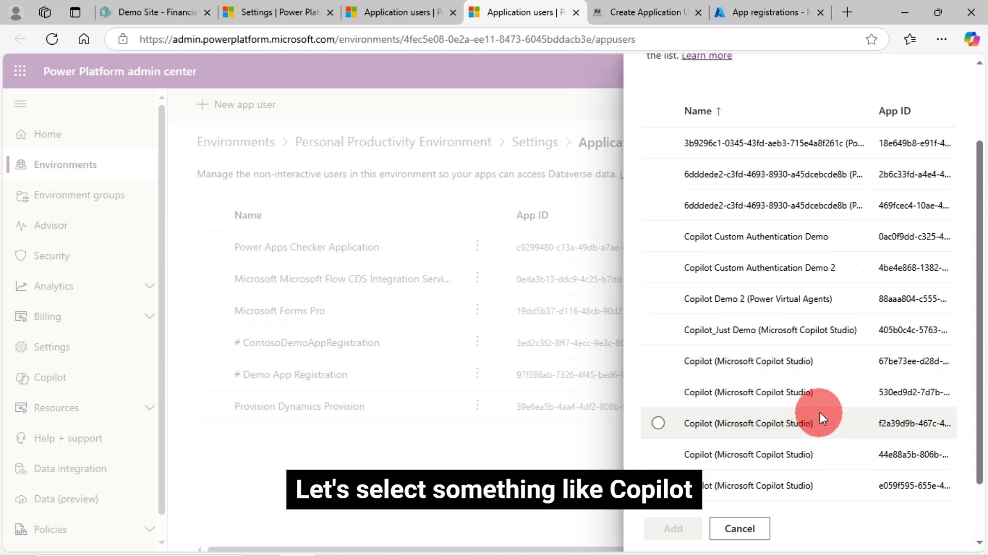
{"action": "scroll", "coordinate": [820, 411], "scroll_direction": "up", "scroll_amount": 2}
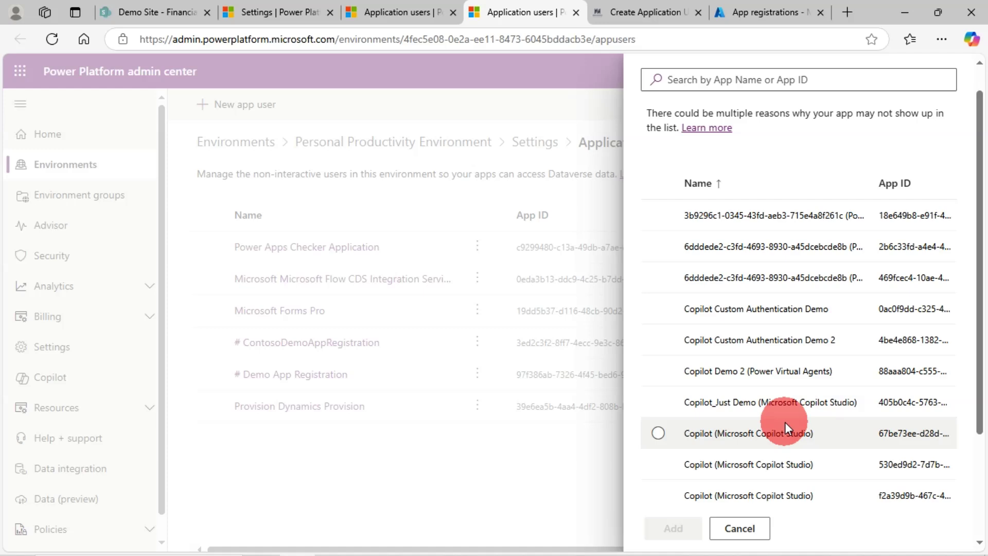
{"action": "scroll", "coordinate": [792, 430], "scroll_direction": "down", "scroll_amount": 3}
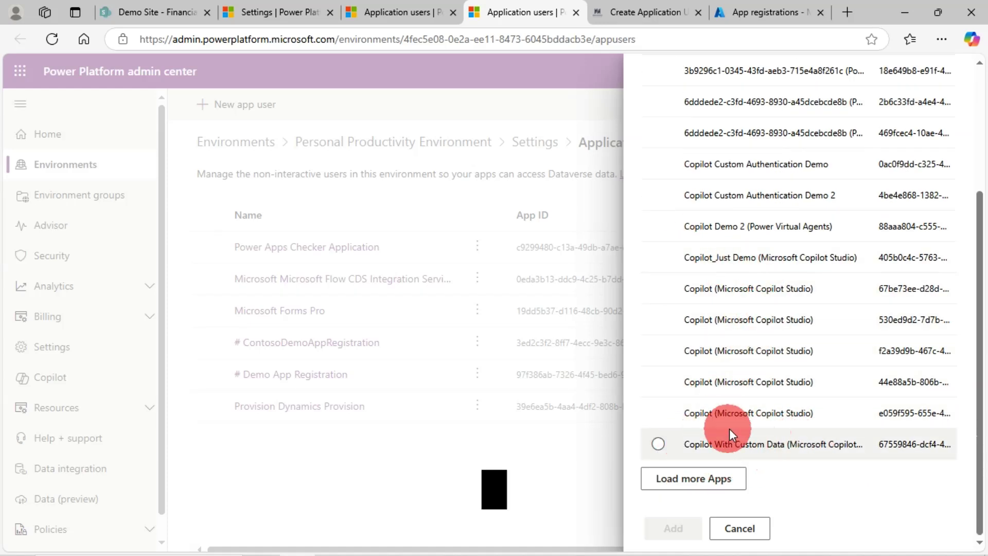
Add the Copilot (Microsoft Copilot Studio) app, ID starting e059f595, to the new user
{"action": "left_click", "coordinate": [658, 413]}
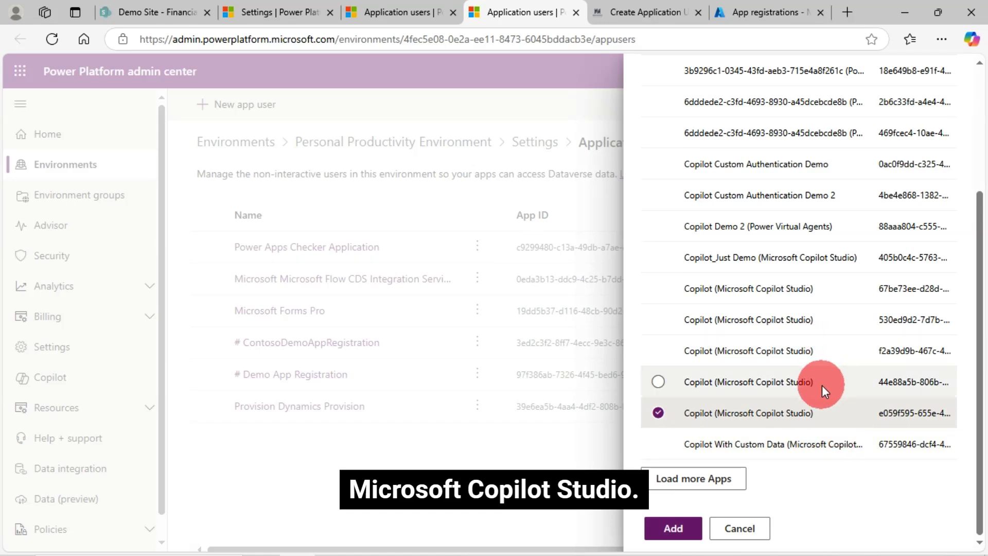
{"action": "scroll", "coordinate": [823, 387], "scroll_direction": "up", "scroll_amount": 3}
{"action": "scroll", "coordinate": [823, 387], "scroll_direction": "down", "scroll_amount": 3}
{"action": "scroll", "coordinate": [822, 388], "scroll_direction": "up", "scroll_amount": 3}
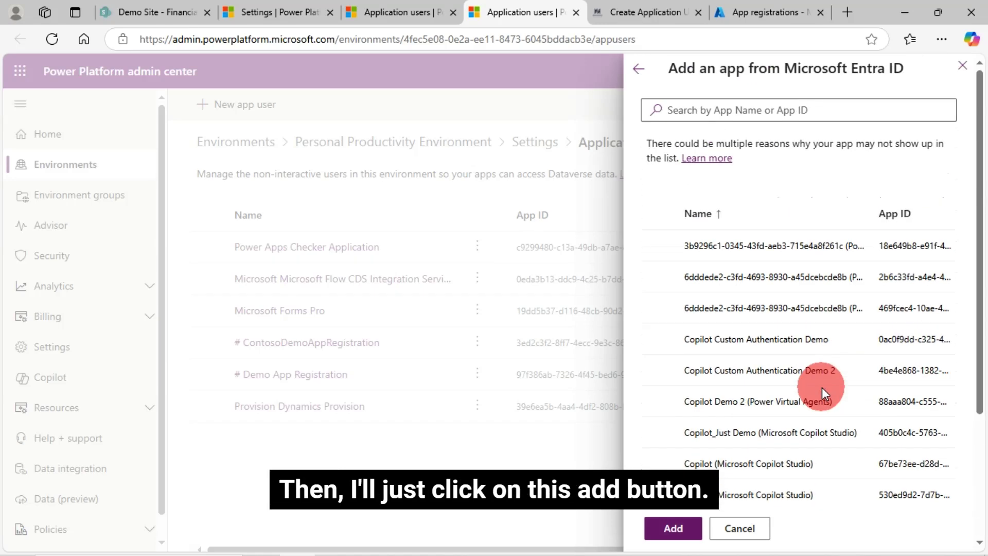
{"action": "scroll", "coordinate": [823, 388], "scroll_direction": "down", "scroll_amount": 3}
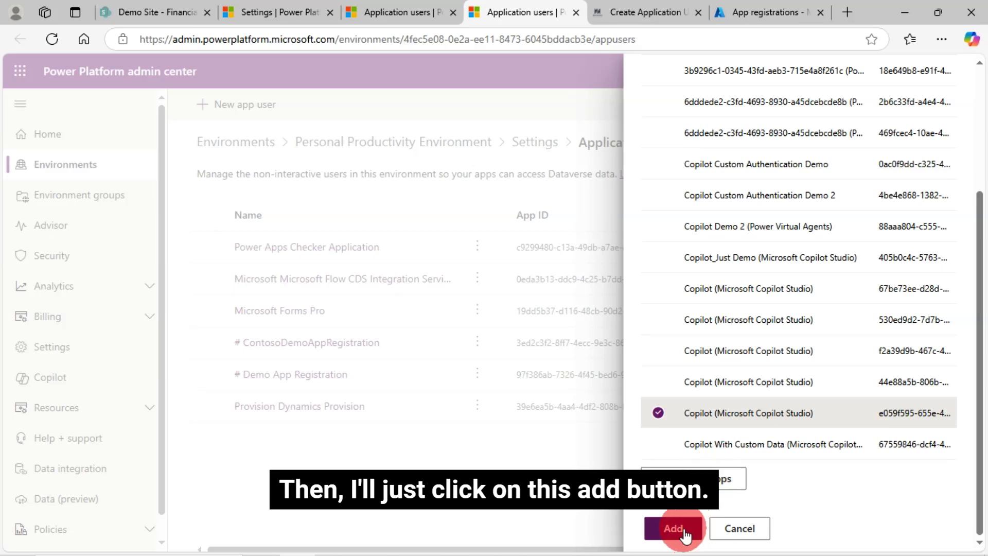
{"action": "left_click", "coordinate": [685, 534]}
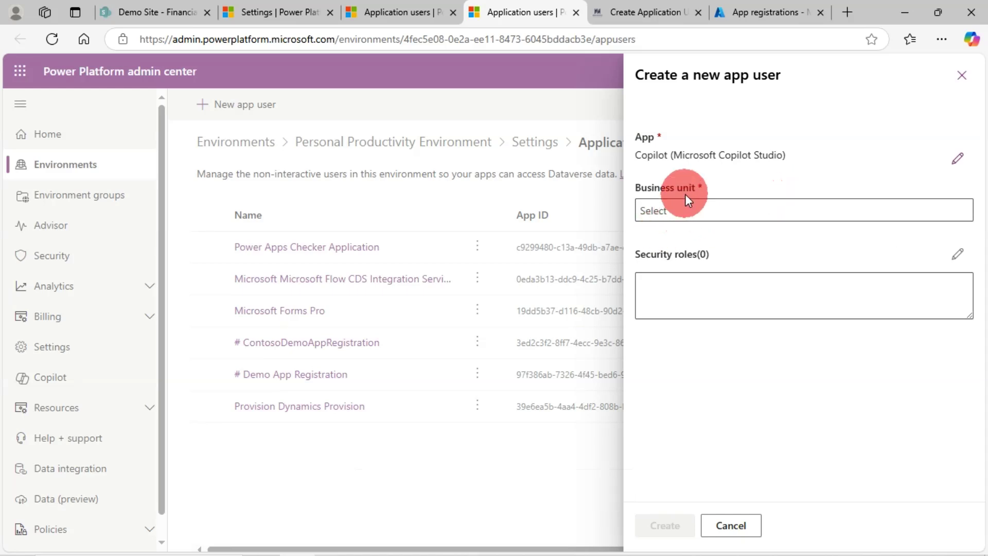
Search the Business unit field with 'o' and choose org5bb8cf84
{"action": "left_click", "coordinate": [694, 211]}
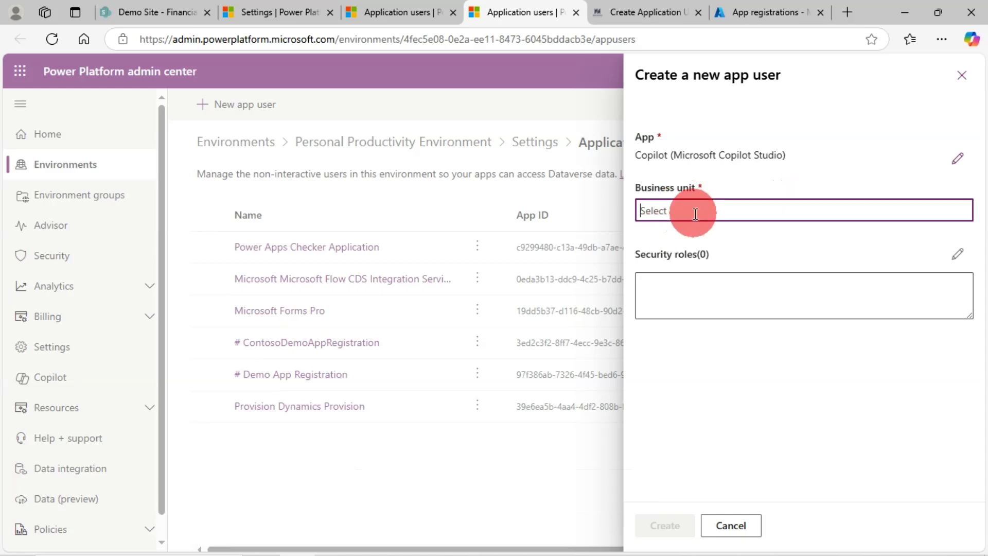
{"action": "type", "text": "o"}
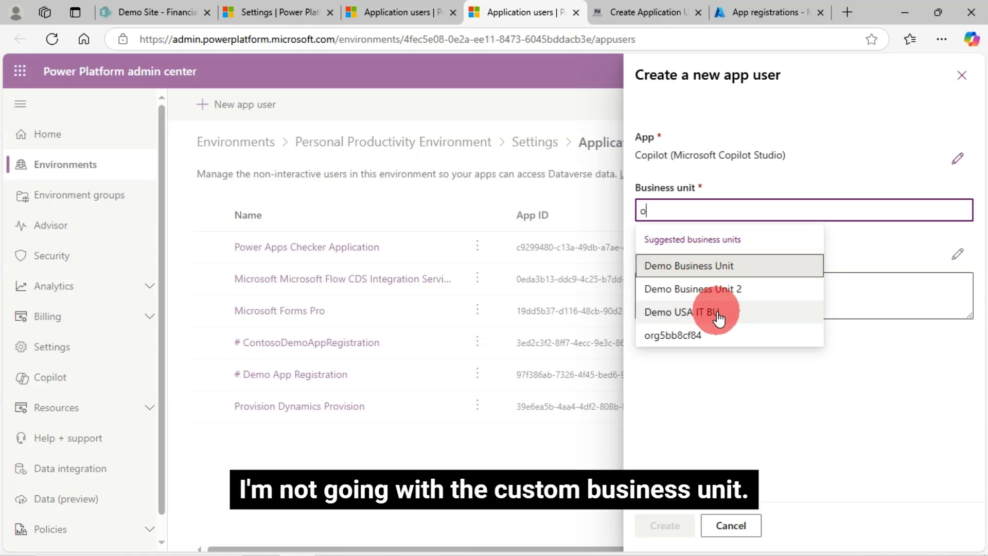
{"action": "left_click", "coordinate": [675, 337]}
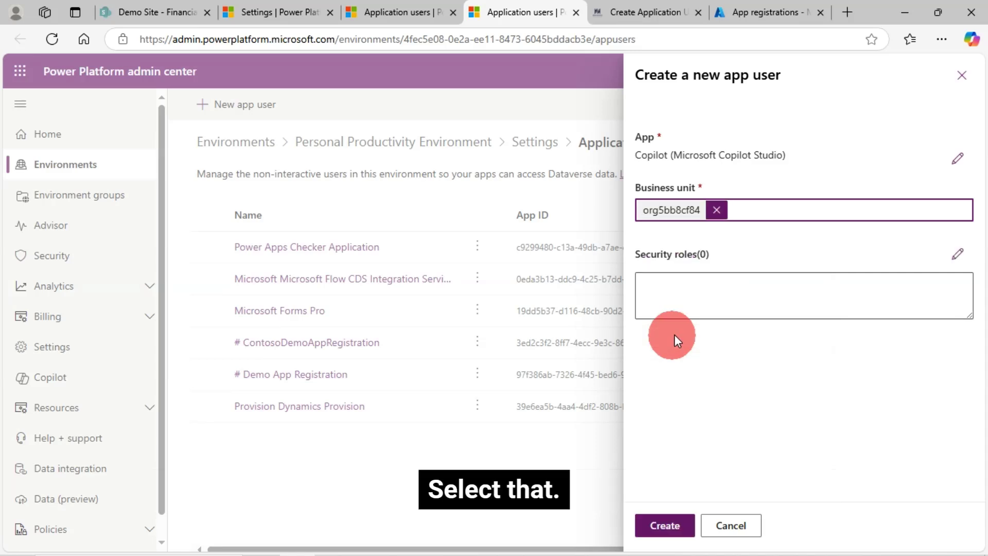
{"action": "left_click", "coordinate": [684, 299]}
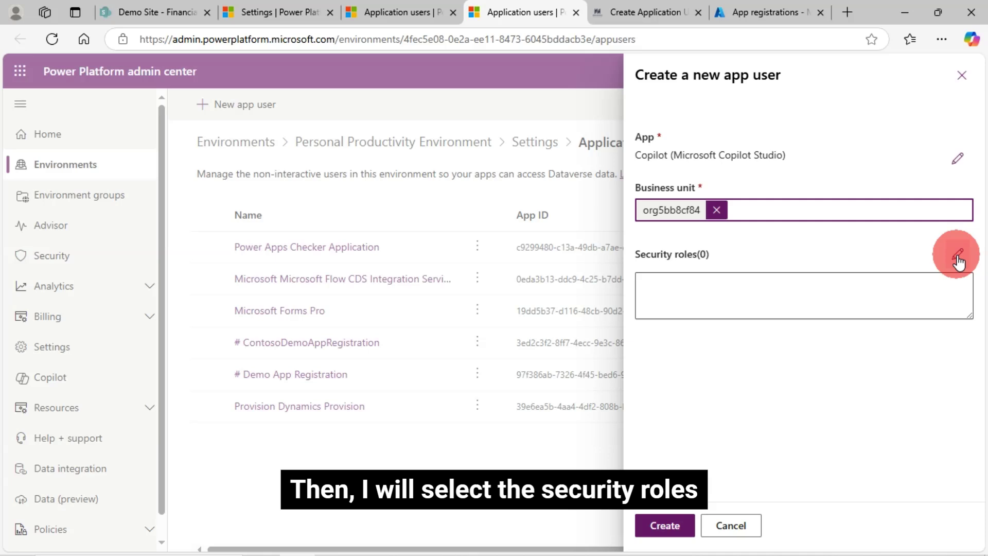
Tick Sync Permissions, System Administrator and System Customizer roles and save them
{"action": "left_click", "coordinate": [956, 255]}
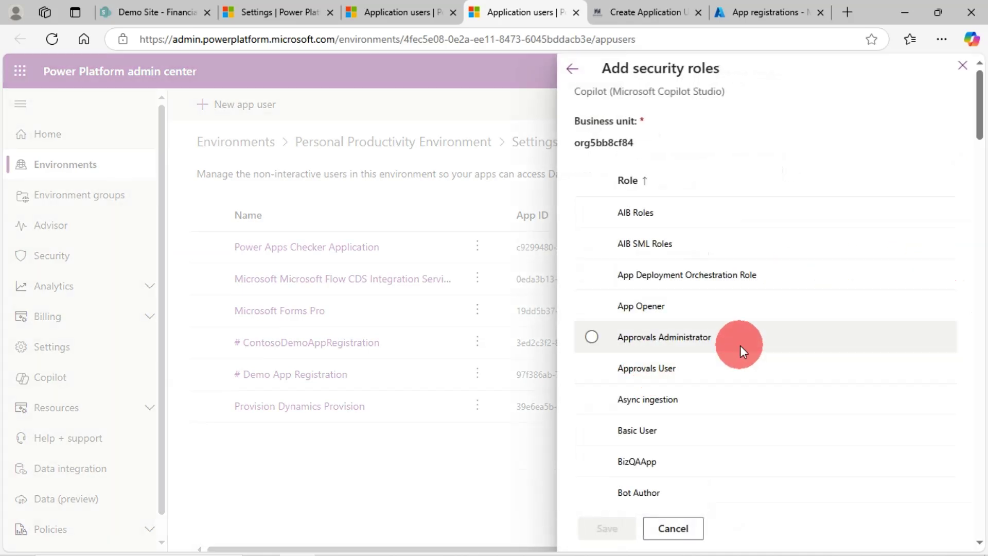
{"action": "scroll", "coordinate": [677, 350], "scroll_direction": "down", "scroll_amount": 15}
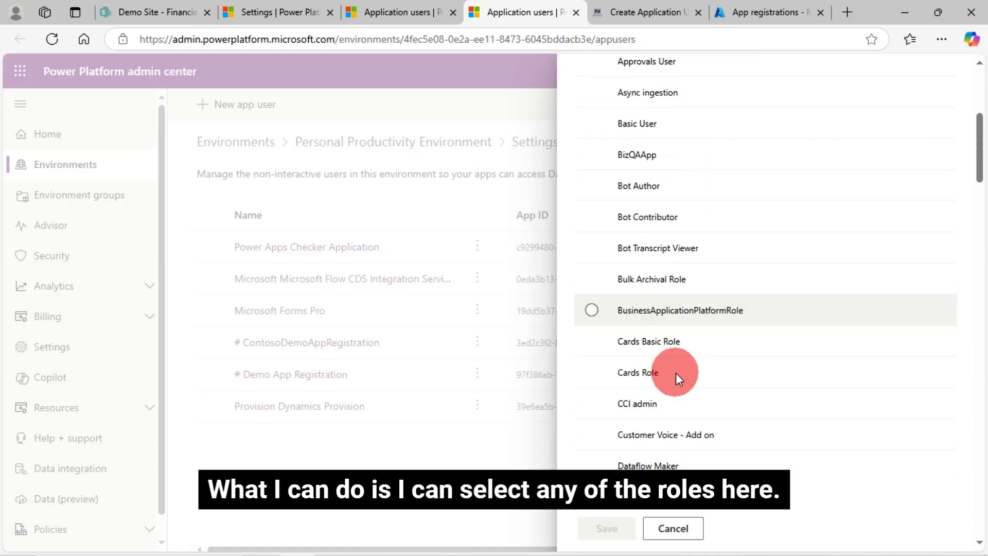
{"action": "scroll", "coordinate": [676, 373], "scroll_direction": "down", "scroll_amount": 20}
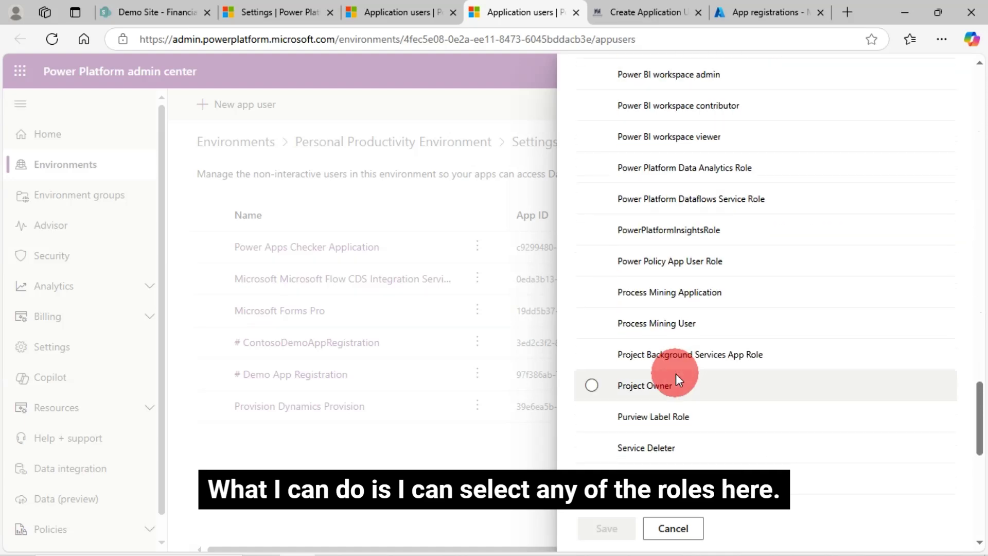
{"action": "scroll", "coordinate": [759, 362], "scroll_direction": "down", "scroll_amount": 5}
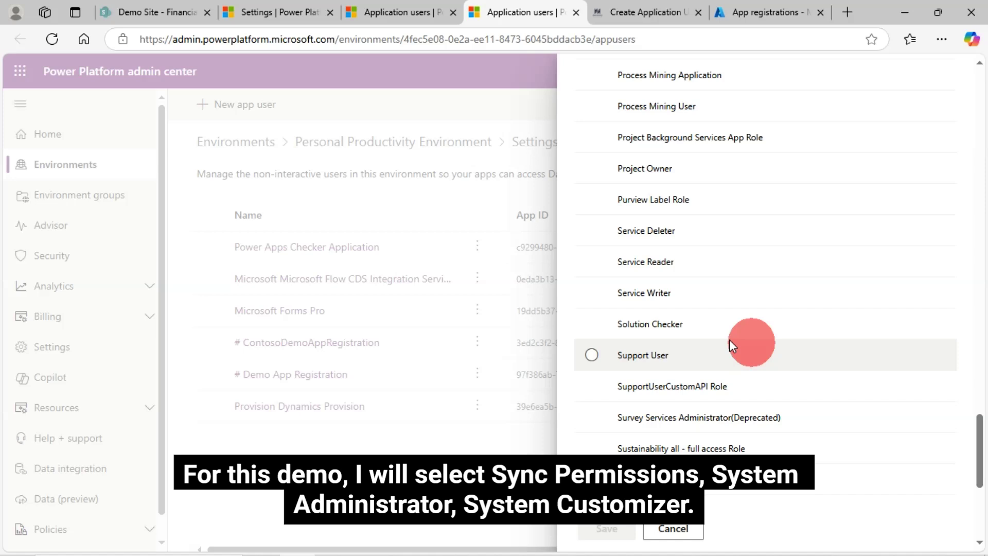
{"action": "scroll", "coordinate": [669, 355], "scroll_direction": "down", "scroll_amount": 5}
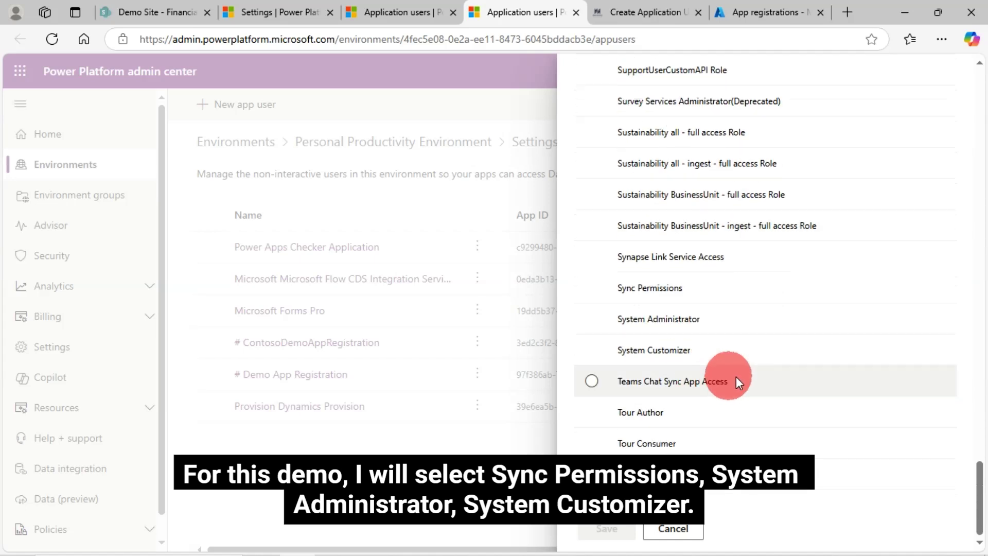
{"action": "left_click", "coordinate": [592, 288]}
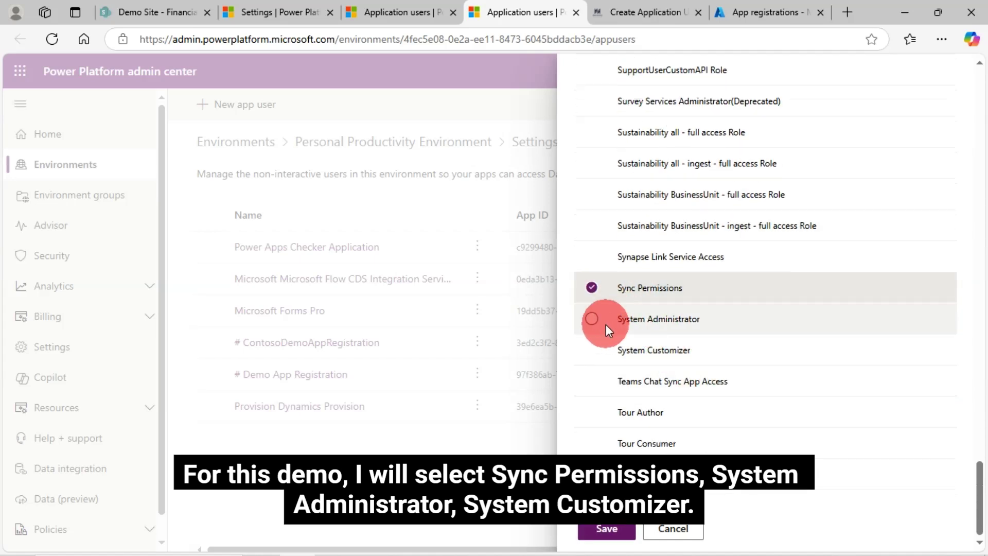
{"action": "left_click", "coordinate": [592, 320]}
{"action": "left_click", "coordinate": [592, 350]}
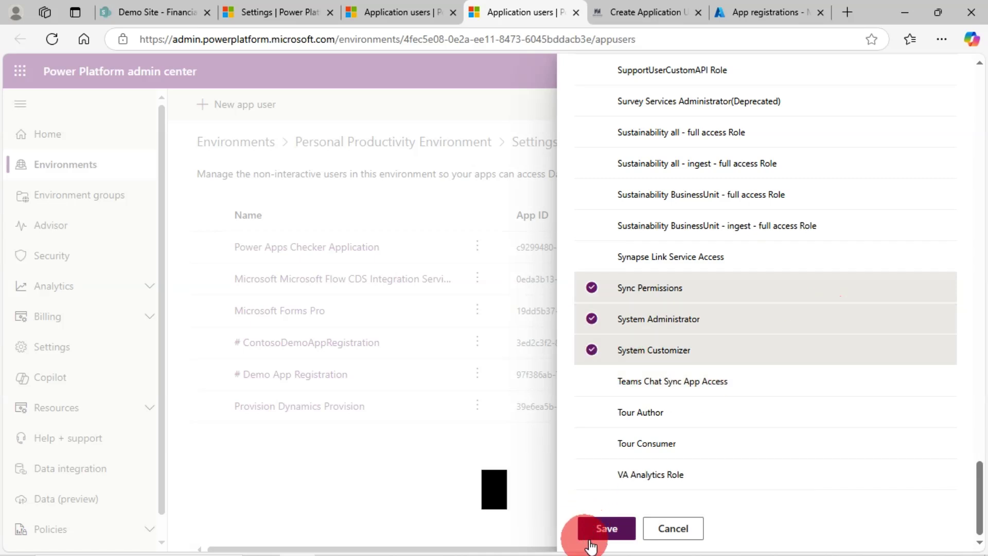
{"action": "left_click", "coordinate": [607, 529]}
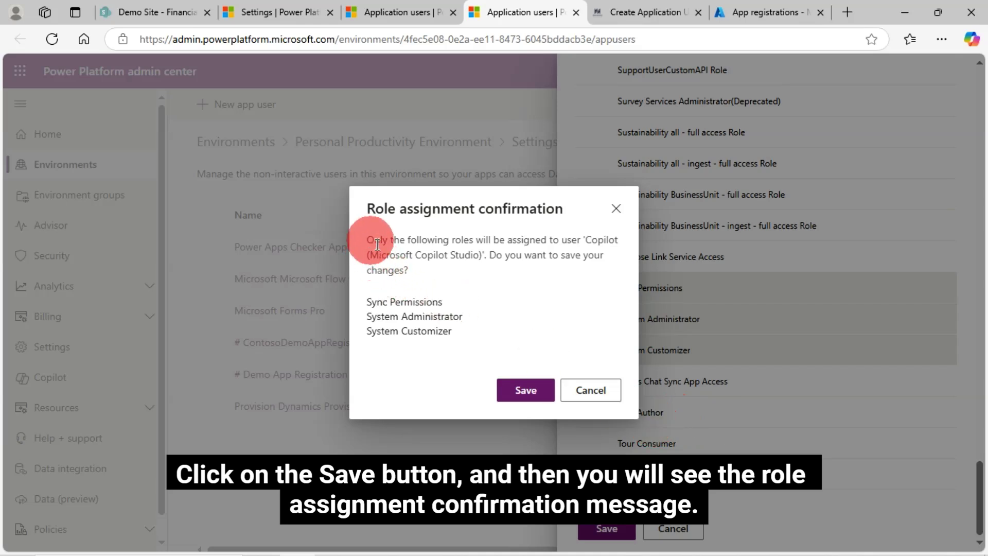
Confirm assigning the three security roles to the Copilot app user
{"action": "left_click_drag", "start_coordinate": [377, 244], "coordinate": [418, 271]}
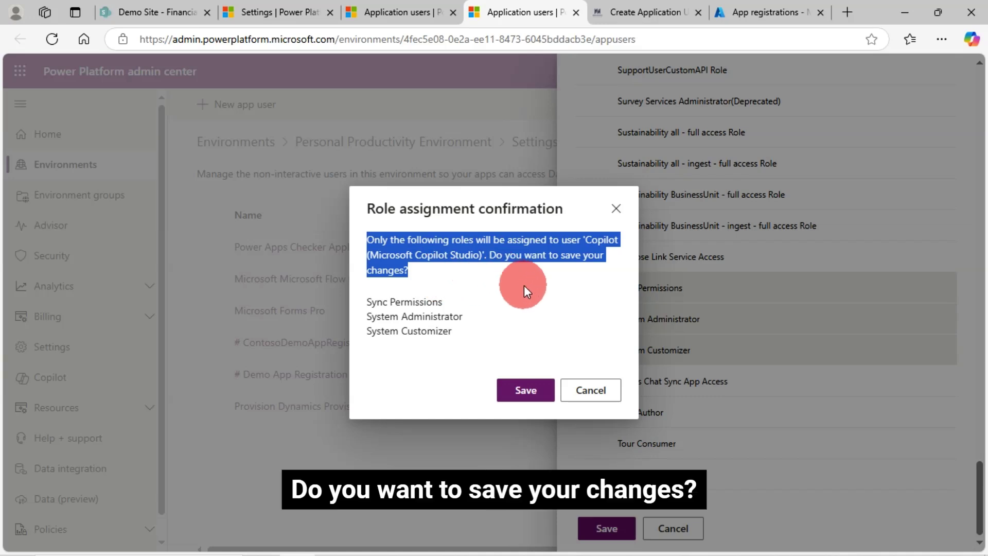
{"action": "left_click", "coordinate": [525, 390]}
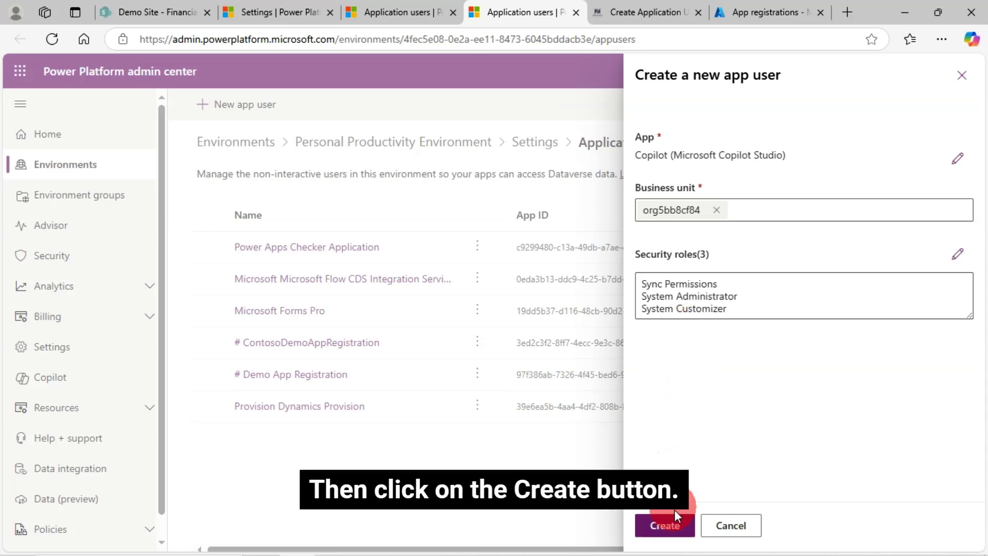
Create the Copilot app user, then open its details to confirm it is Active with three roles
{"action": "left_click", "coordinate": [676, 528]}
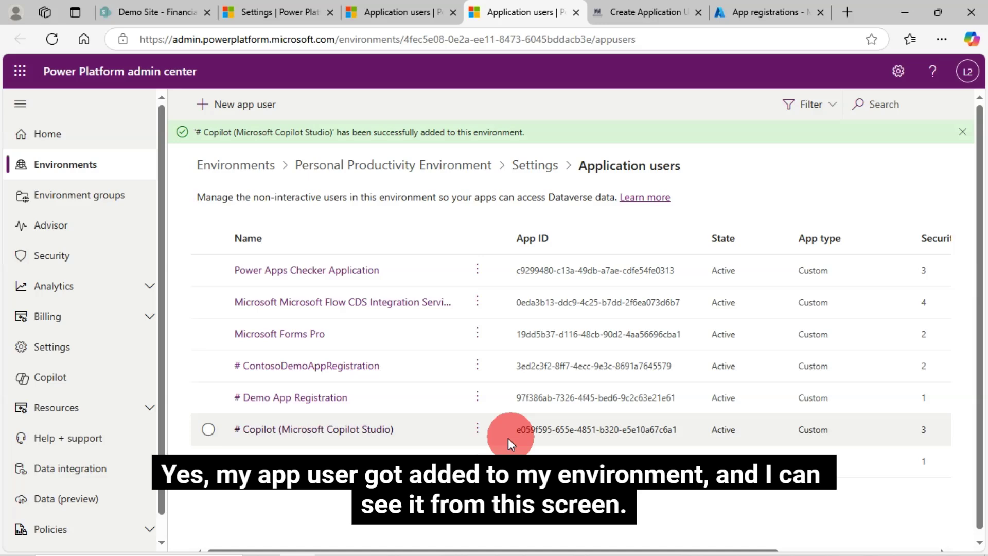
{"action": "left_click", "coordinate": [209, 430]}
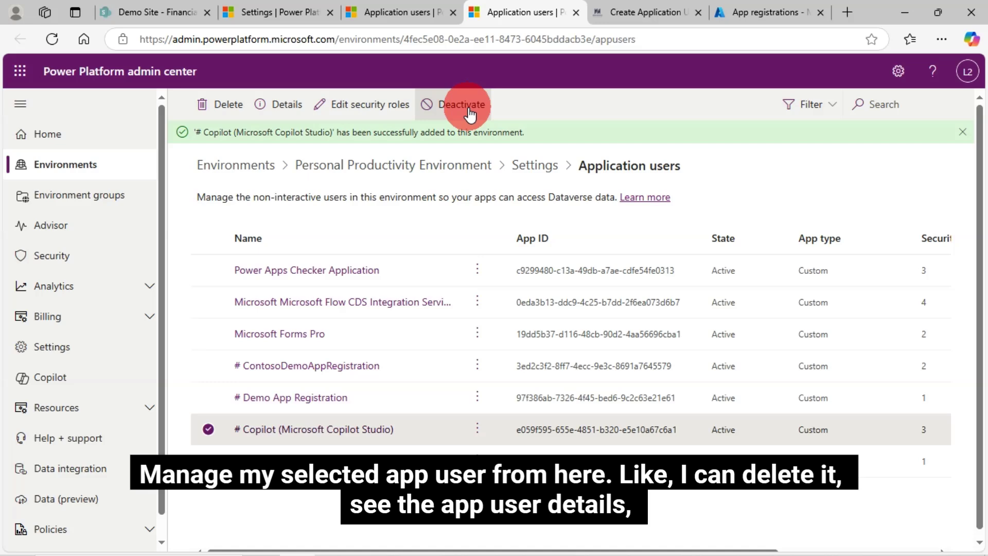
{"action": "left_click", "coordinate": [280, 107]}
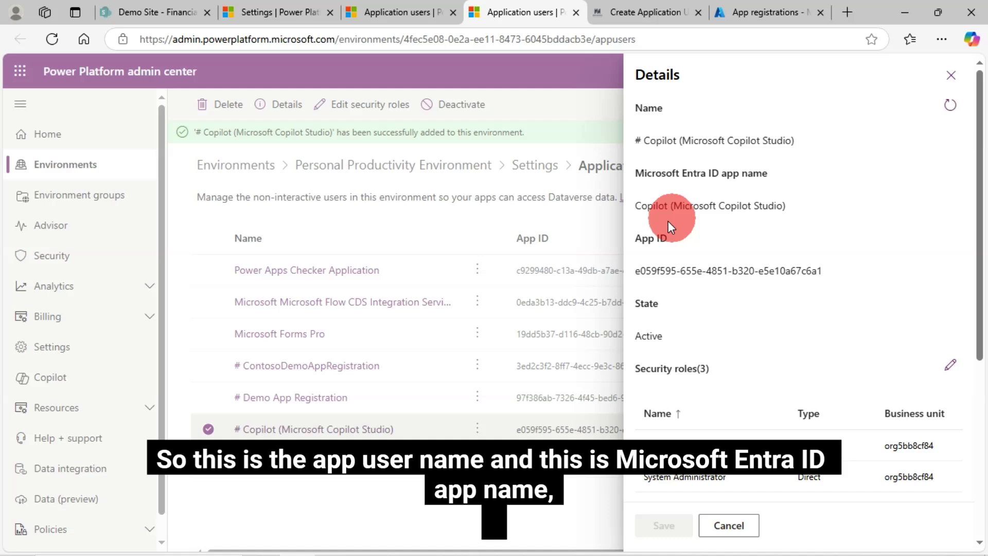
{"action": "scroll", "coordinate": [705, 341], "scroll_direction": "down", "scroll_amount": 2}
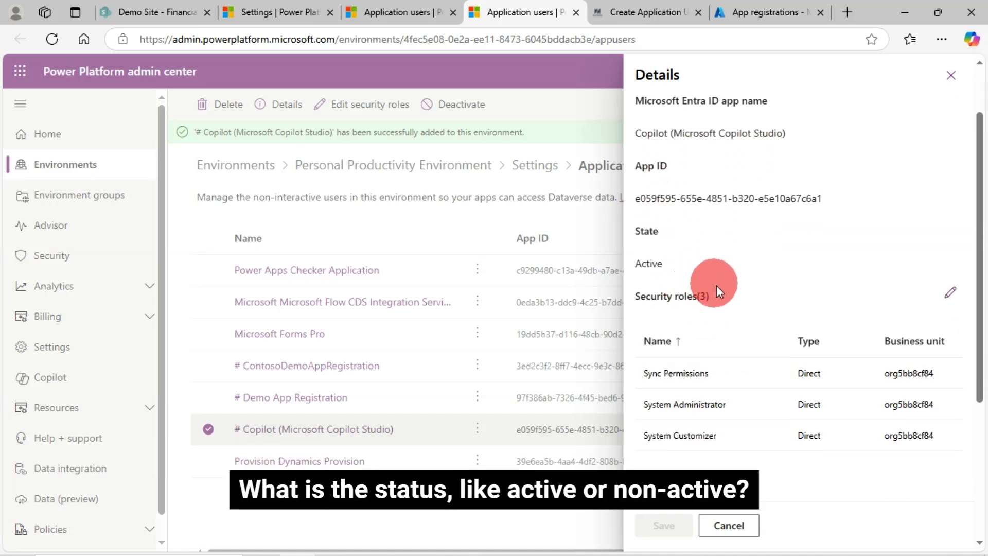
{"action": "scroll", "coordinate": [718, 286], "scroll_direction": "down", "scroll_amount": 2}
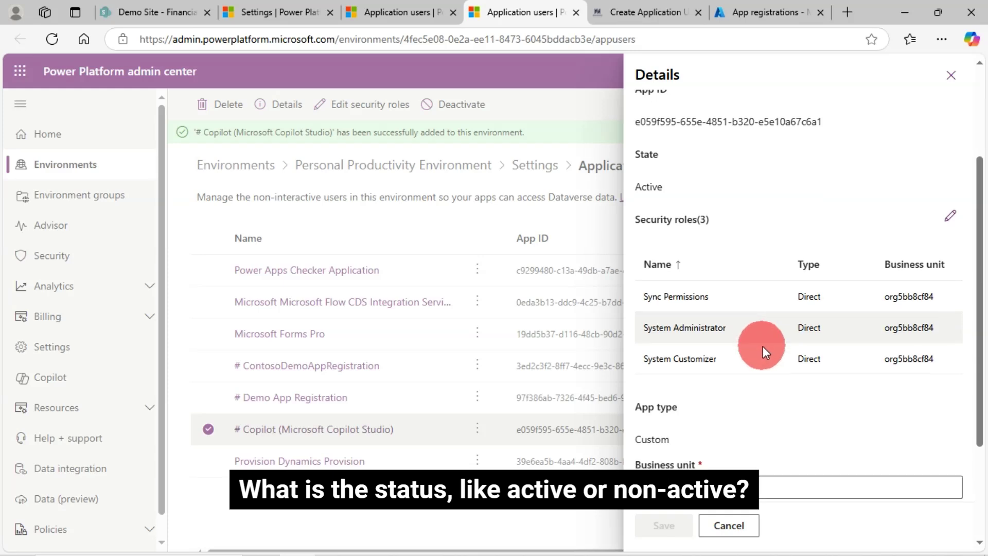
{"action": "scroll", "coordinate": [763, 346], "scroll_direction": "down", "scroll_amount": 2}
{"action": "scroll", "coordinate": [763, 346], "scroll_direction": "up", "scroll_amount": 2}
{"action": "scroll", "coordinate": [763, 346], "scroll_direction": "down", "scroll_amount": 4}
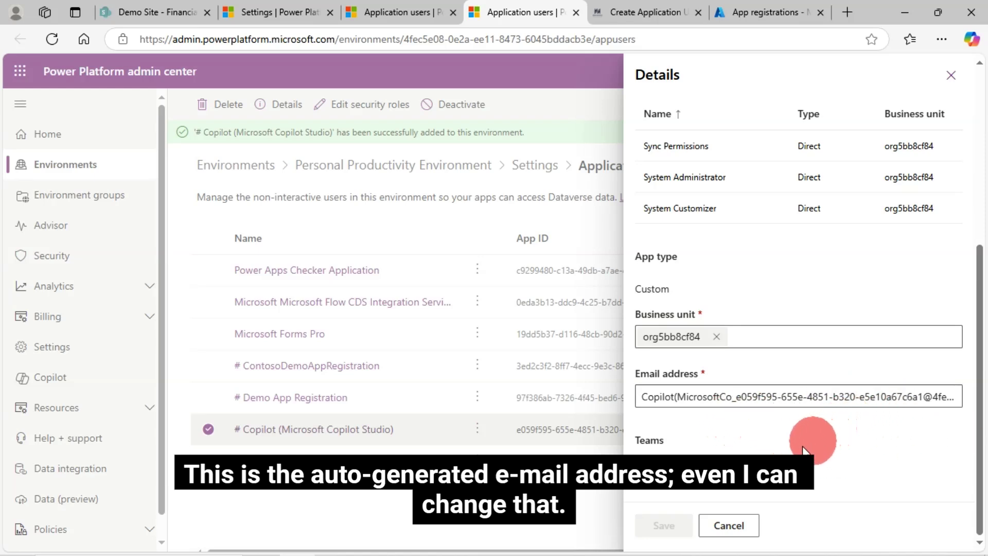
{"action": "scroll", "coordinate": [795, 379], "scroll_direction": "up", "scroll_amount": 3}
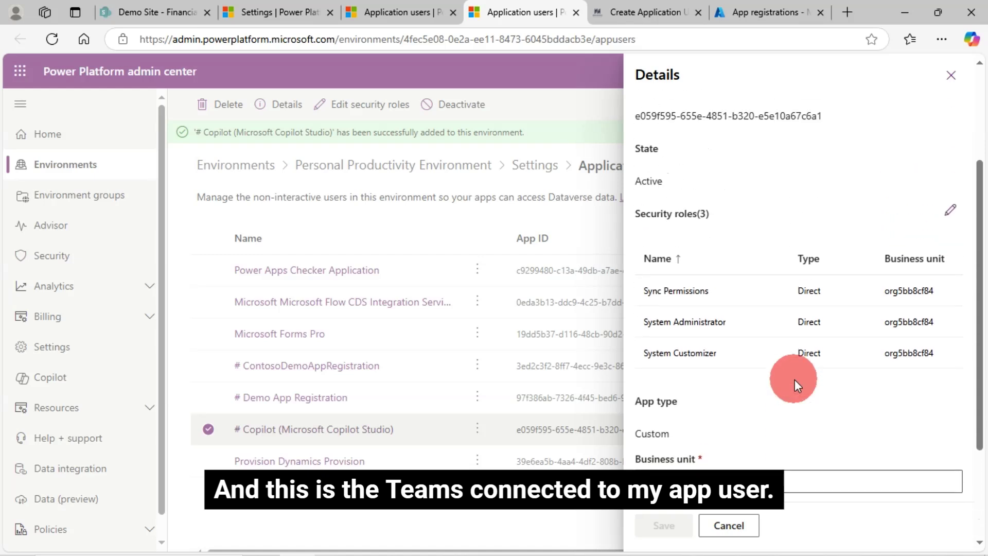
{"action": "scroll", "coordinate": [794, 378], "scroll_direction": "down", "scroll_amount": 3}
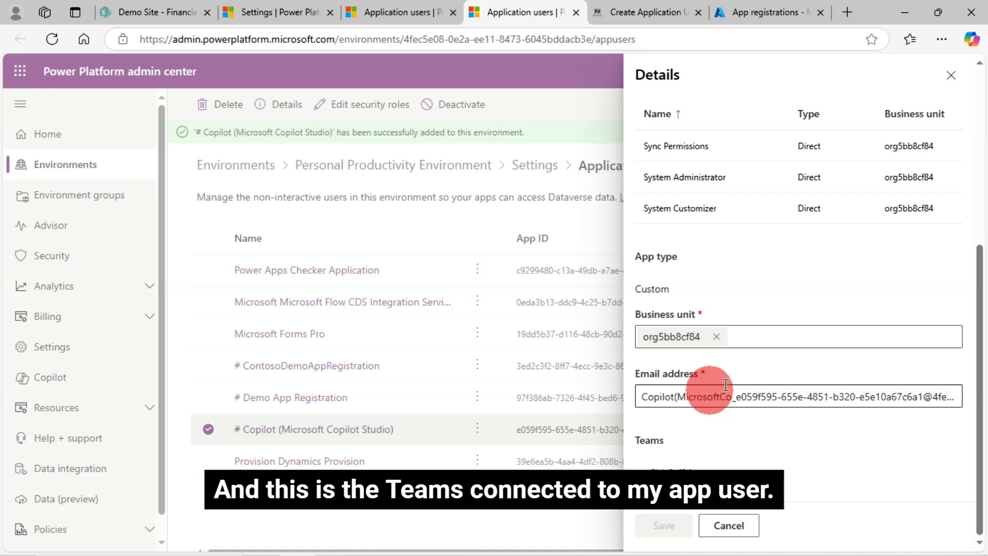
{"action": "scroll", "coordinate": [799, 332], "scroll_direction": "up", "scroll_amount": 5}
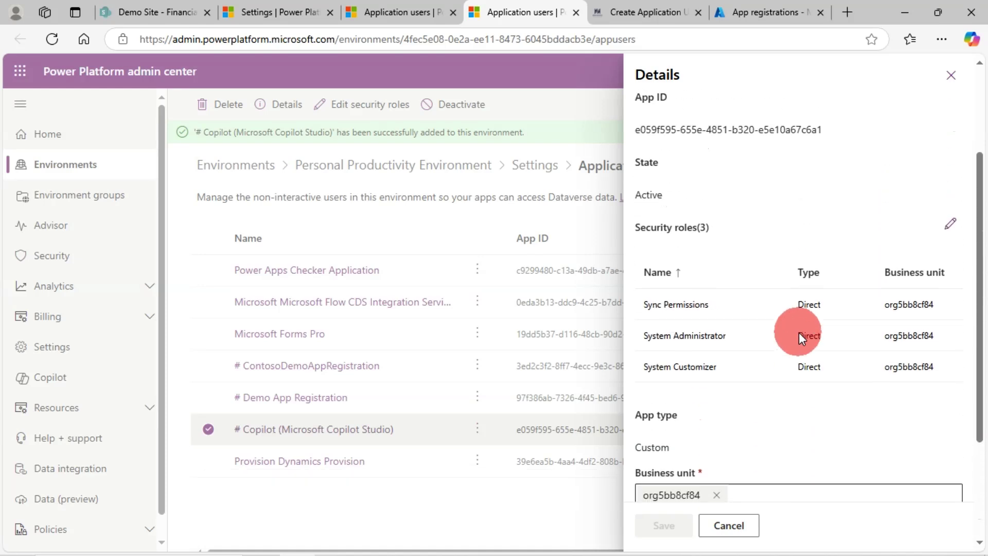
{"action": "left_click", "coordinate": [954, 83]}
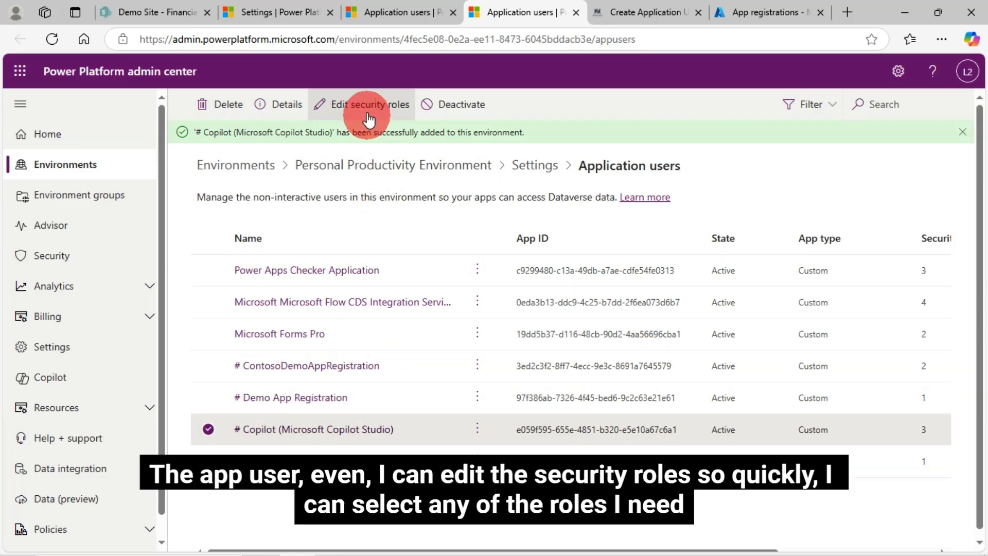
{"action": "left_click", "coordinate": [367, 108]}
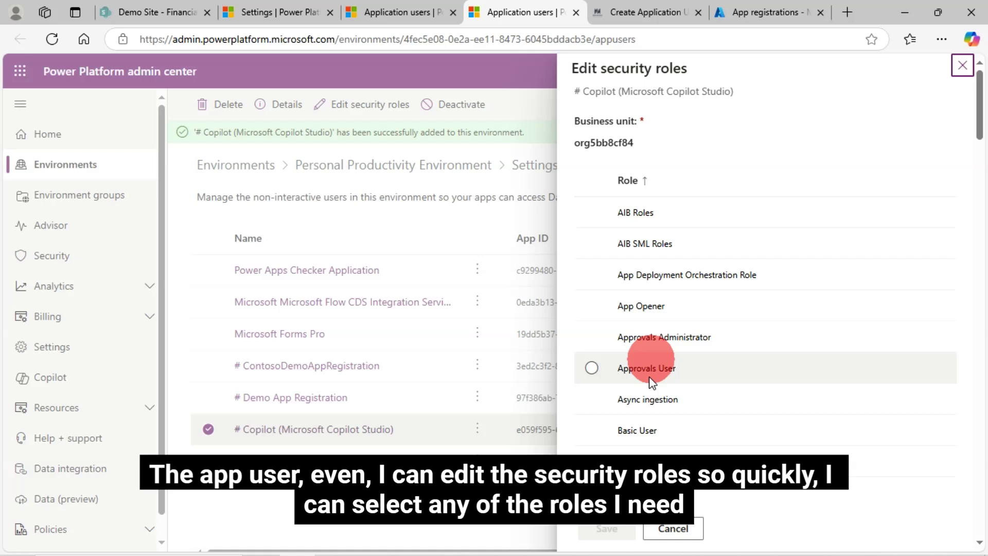
{"action": "scroll", "coordinate": [653, 384], "scroll_direction": "down", "scroll_amount": 8}
{"action": "scroll", "coordinate": [600, 341], "scroll_direction": "up", "scroll_amount": 3}
{"action": "scroll", "coordinate": [613, 338], "scroll_direction": "up", "scroll_amount": 5}
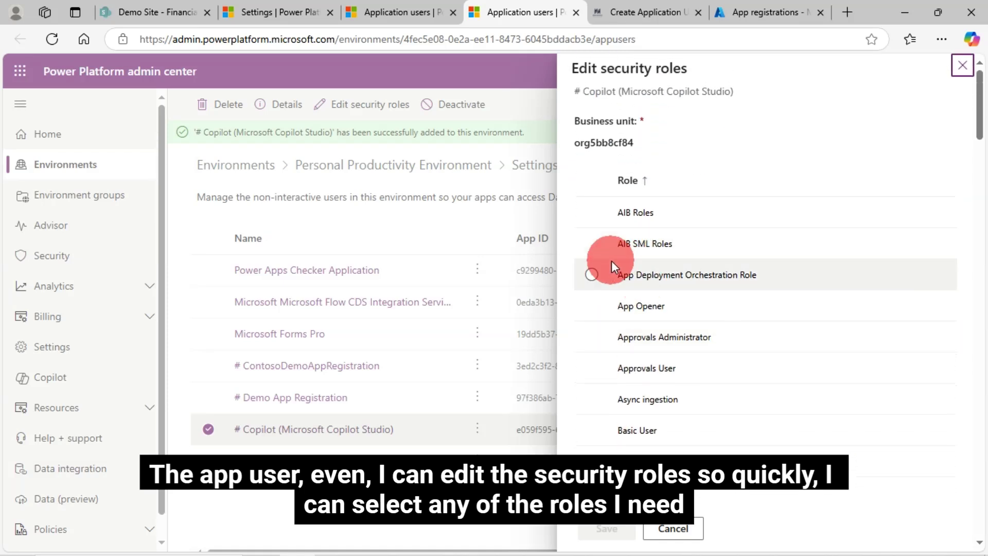
{"action": "left_click", "coordinate": [595, 246]}
{"action": "left_click", "coordinate": [602, 286]}
{"action": "left_click", "coordinate": [603, 311]}
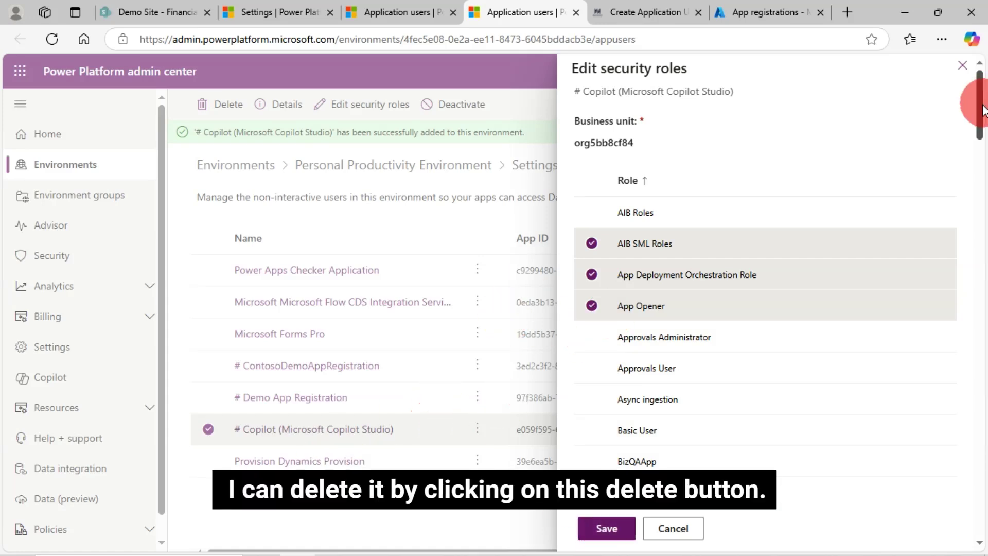
{"action": "left_click", "coordinate": [963, 67]}
{"action": "left_click", "coordinate": [223, 108]}
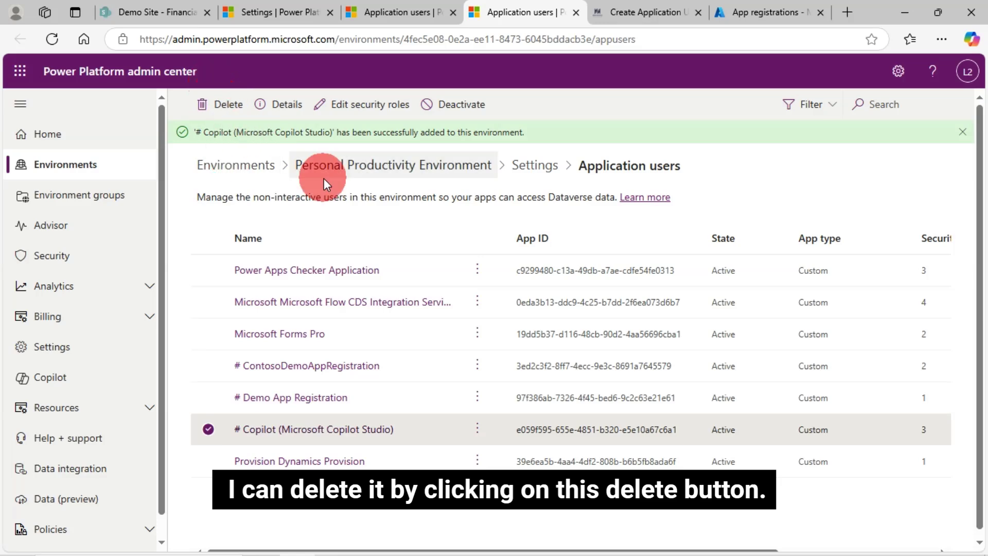
{"action": "left_click", "coordinate": [217, 431]}
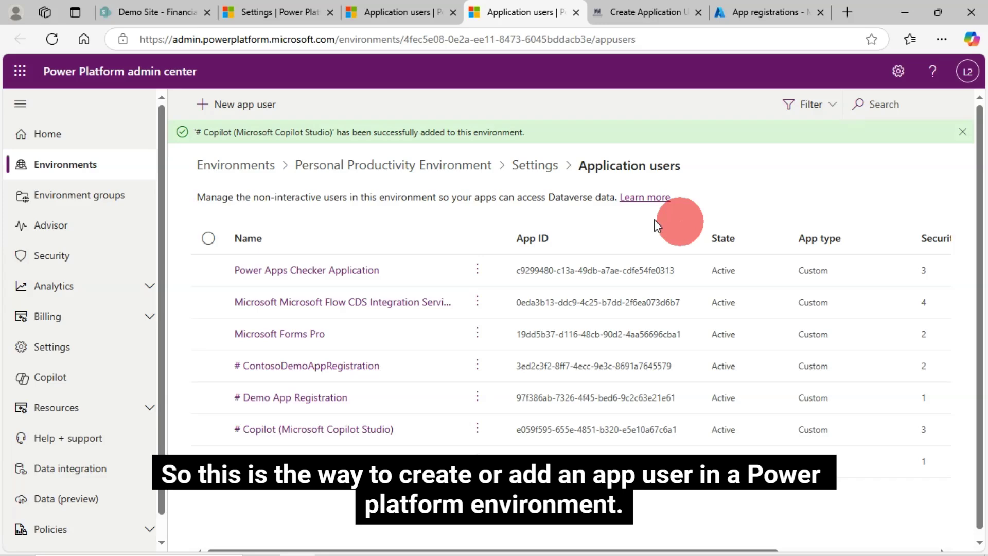
Return to the environment's Settings page and scroll to the Users + permissions section
{"action": "left_click", "coordinate": [390, 11]}
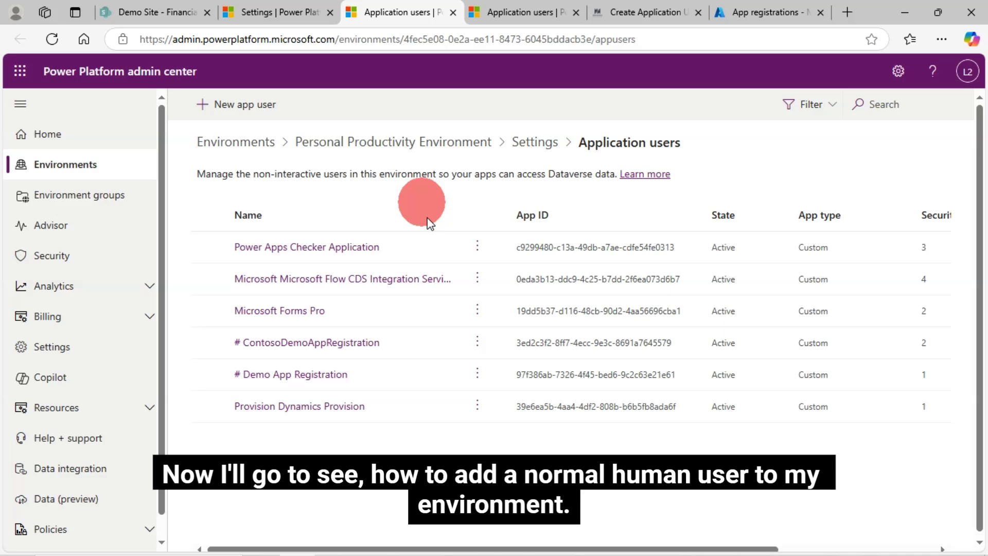
{"action": "left_click", "coordinate": [297, 14]}
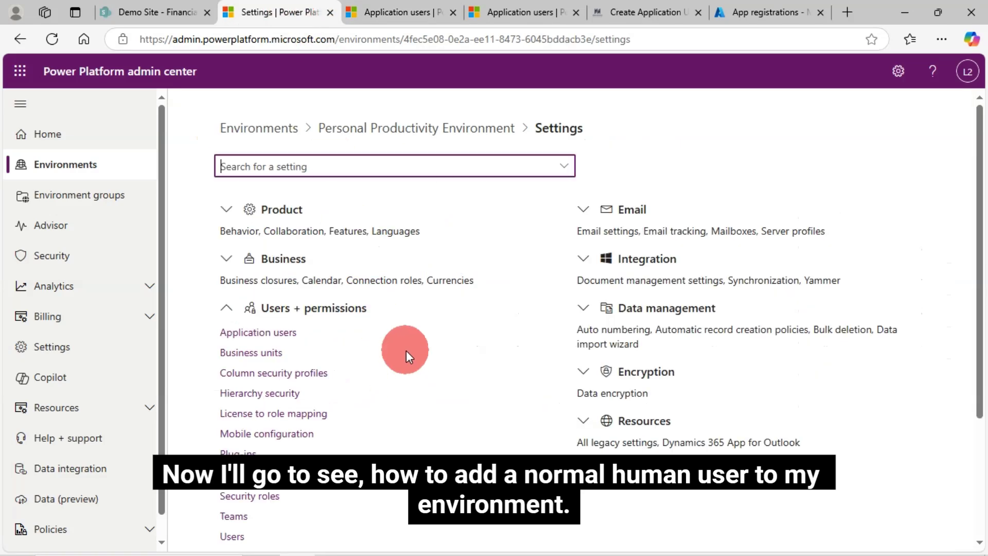
{"action": "scroll", "coordinate": [412, 363], "scroll_direction": "down", "scroll_amount": 1}
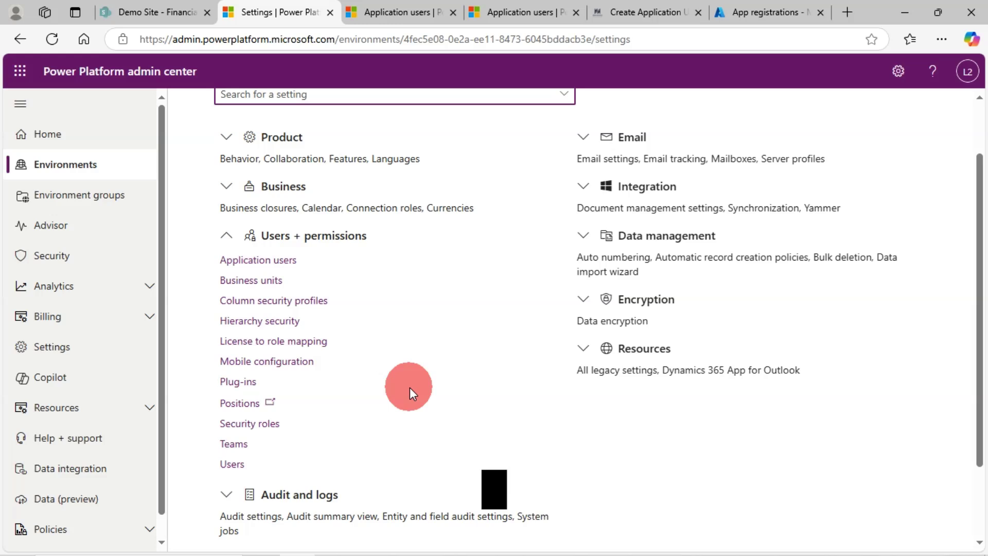
{"action": "scroll", "coordinate": [392, 288], "scroll_direction": "up", "scroll_amount": 1}
{"action": "scroll", "coordinate": [392, 289], "scroll_direction": "up", "scroll_amount": 1}
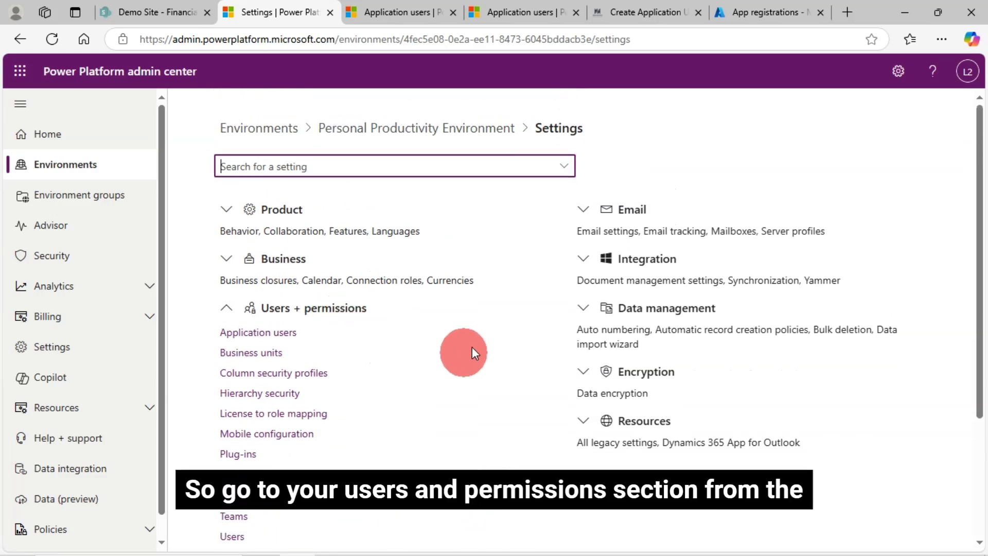
{"action": "scroll", "coordinate": [470, 300], "scroll_direction": "down", "scroll_amount": 3}
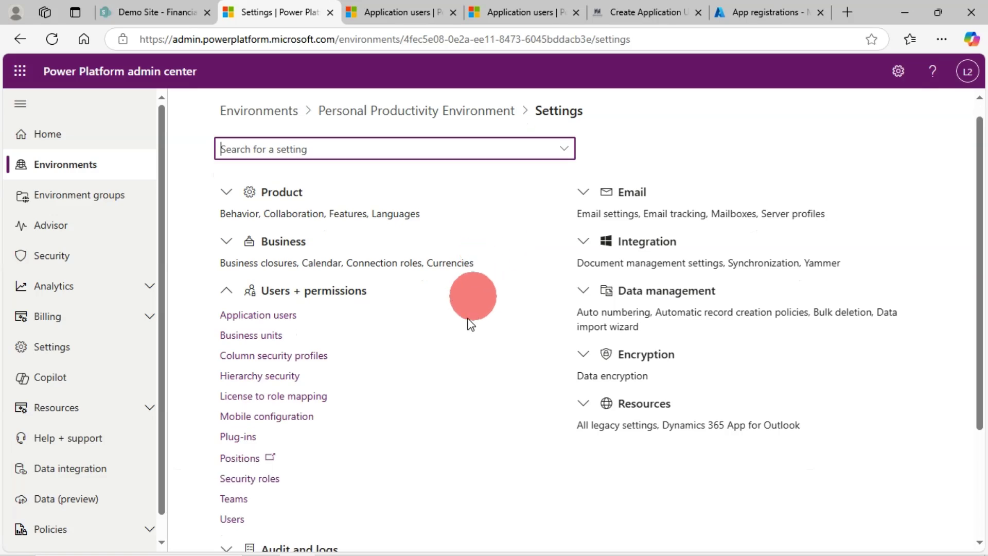
Open the Users list, showing two lab admins and a support user
{"action": "left_click", "coordinate": [230, 392]}
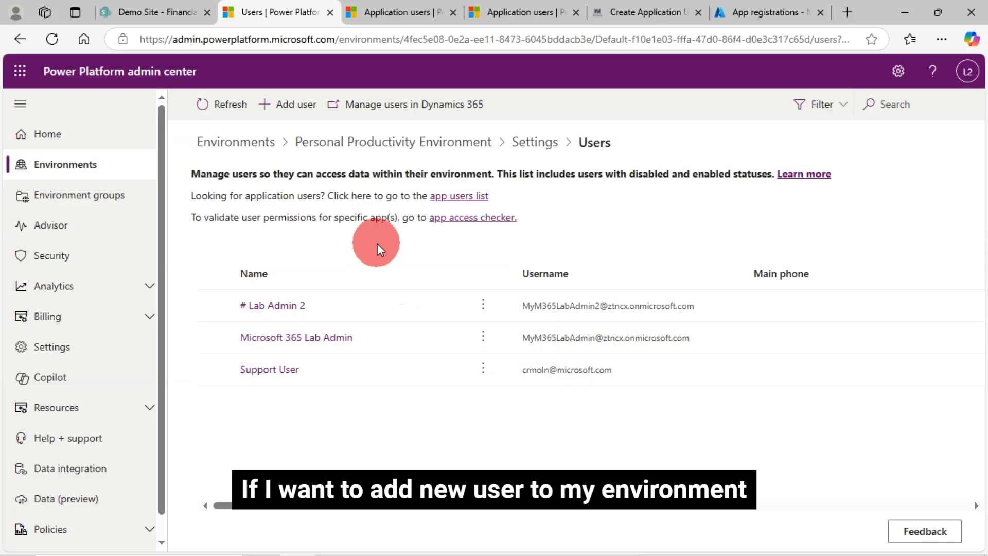
Start adding a user and review the listed user access requirements
{"action": "left_click", "coordinate": [298, 106]}
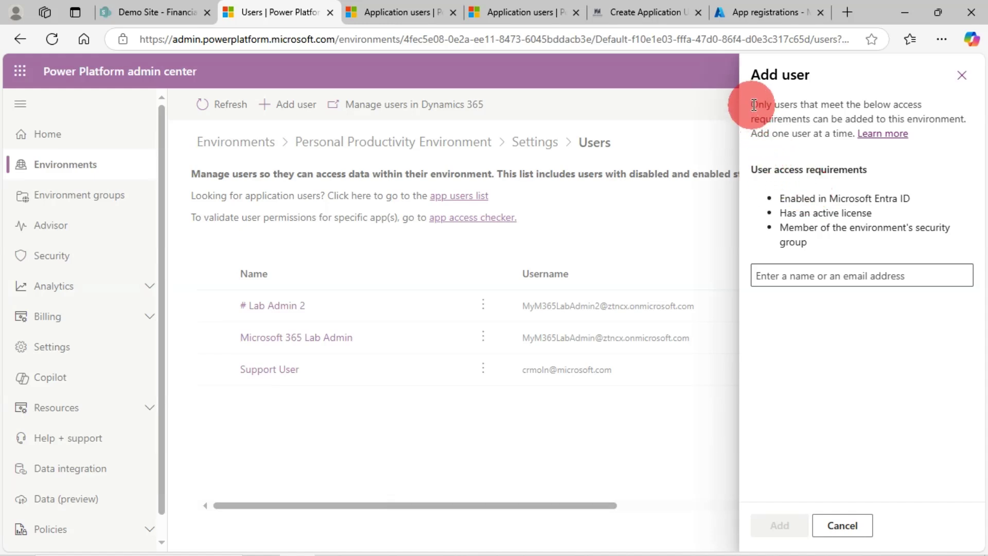
{"action": "left_click_drag", "start_coordinate": [752, 105], "coordinate": [841, 154]}
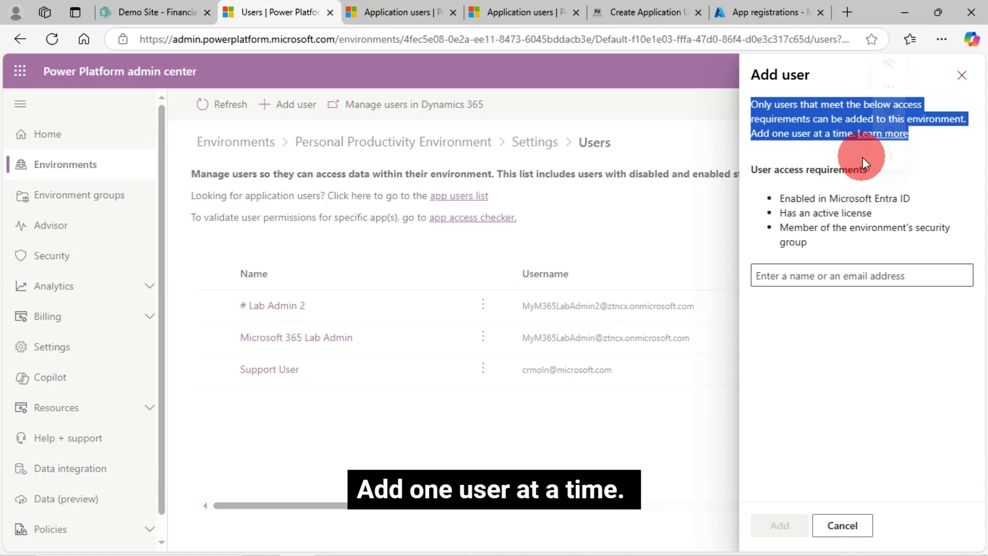
{"action": "left_click_drag", "start_coordinate": [771, 190], "coordinate": [818, 236]}
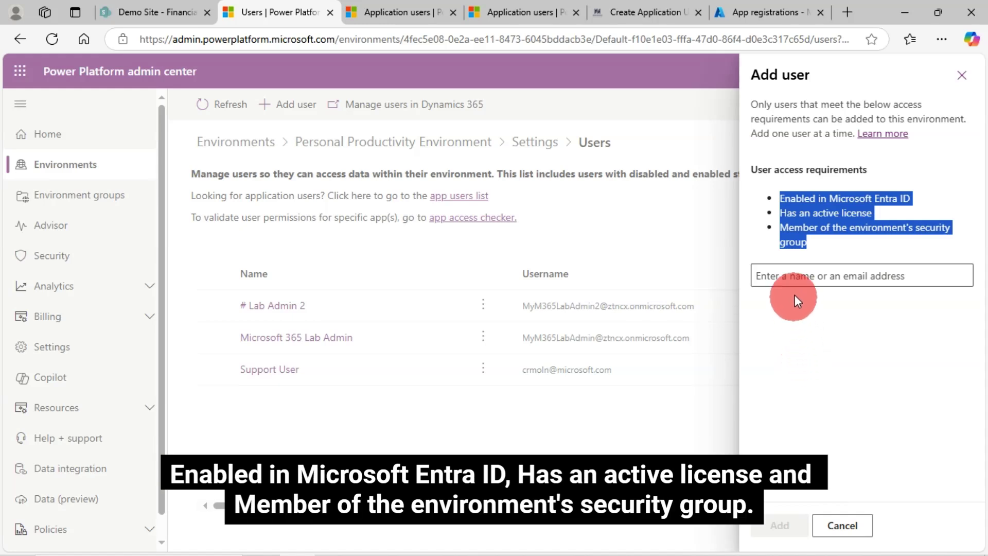
Search for the sample user by name, pick them from the suggestions and add them
{"action": "left_click", "coordinate": [791, 277]}
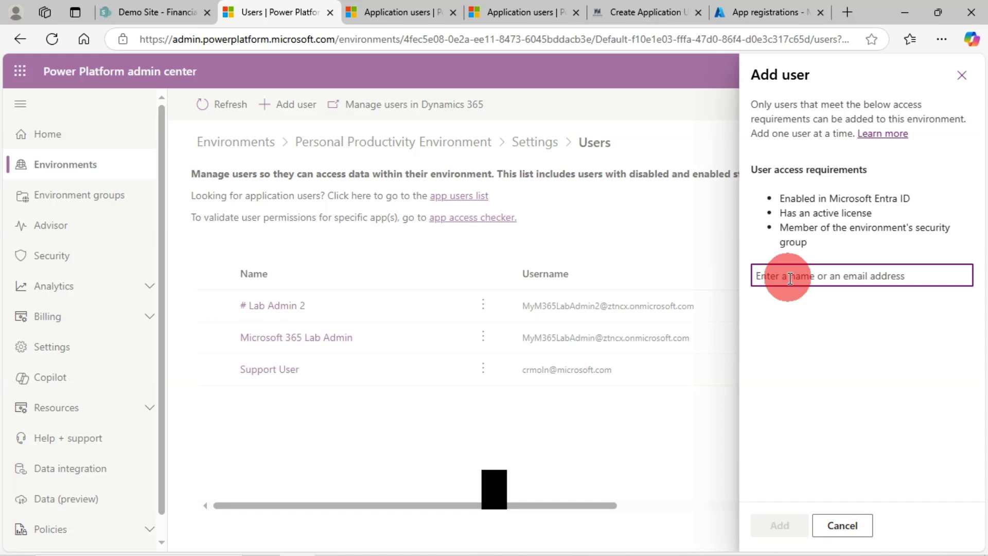
{"action": "type", "text": "ca"}
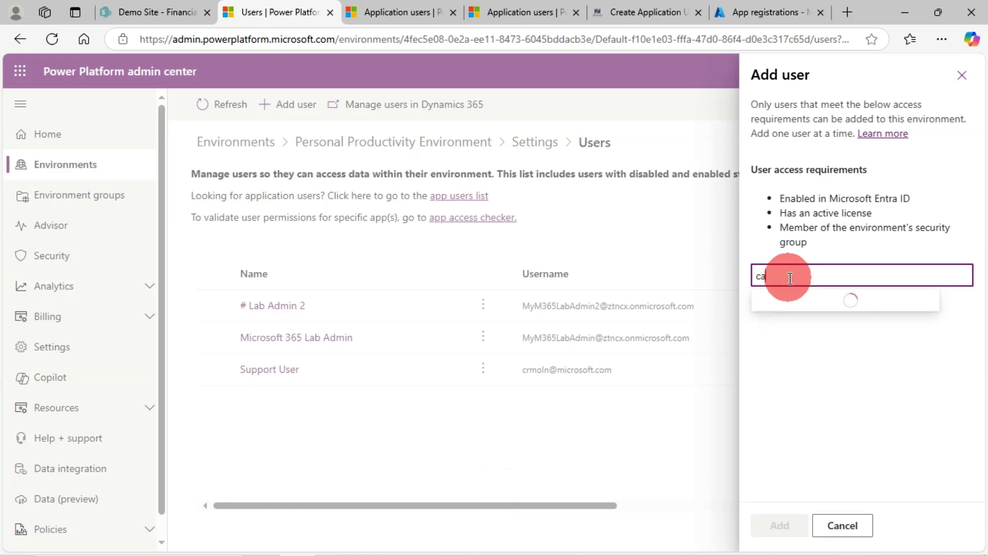
{"action": "key", "text": "BackSpace"}
{"action": "key", "text": "BackSpace"}
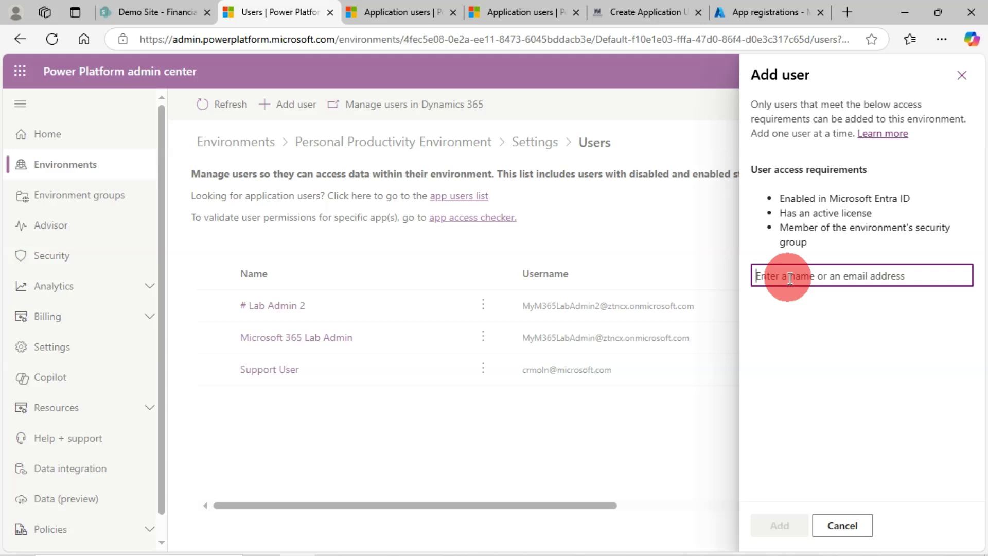
{"action": "type", "text": "jo"}
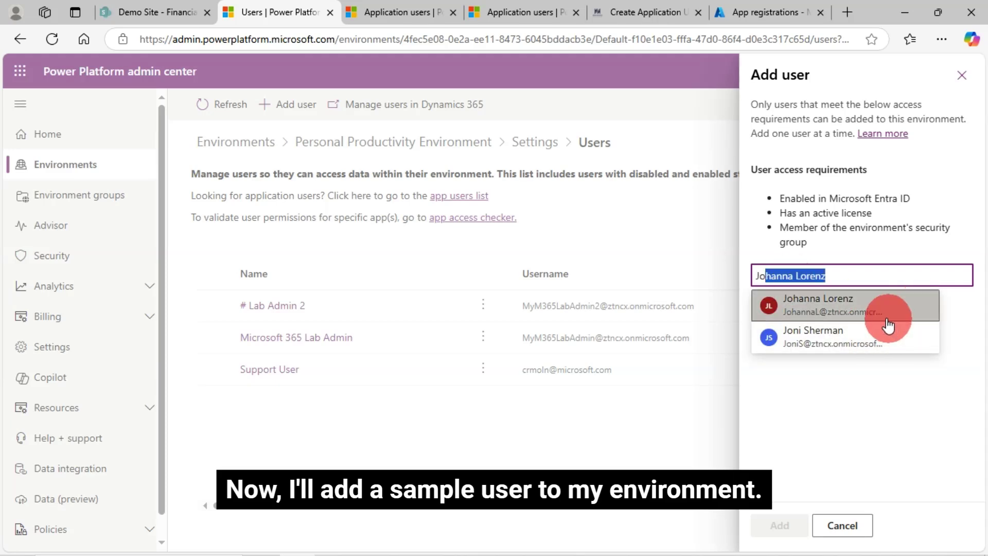
{"action": "left_click", "coordinate": [817, 312]}
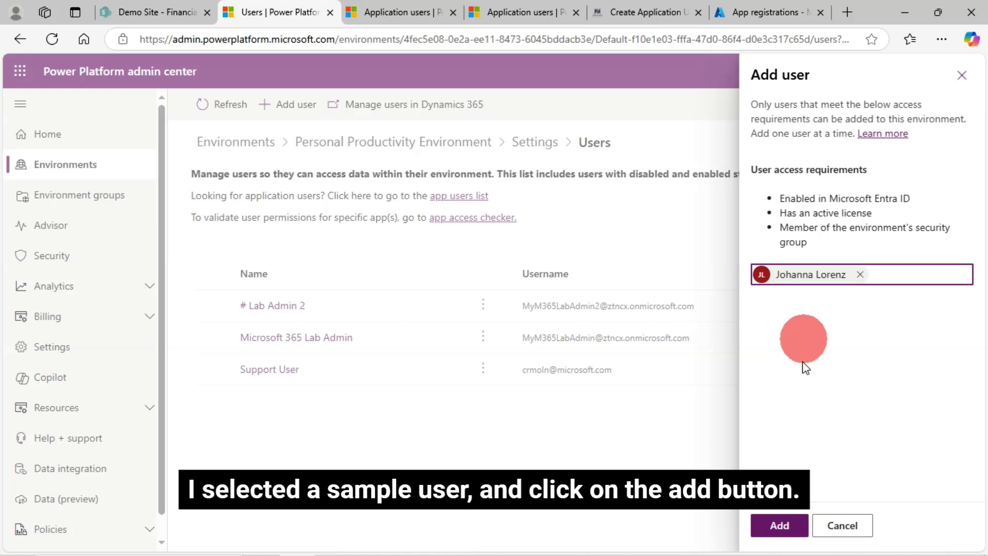
{"action": "left_click", "coordinate": [782, 526]}
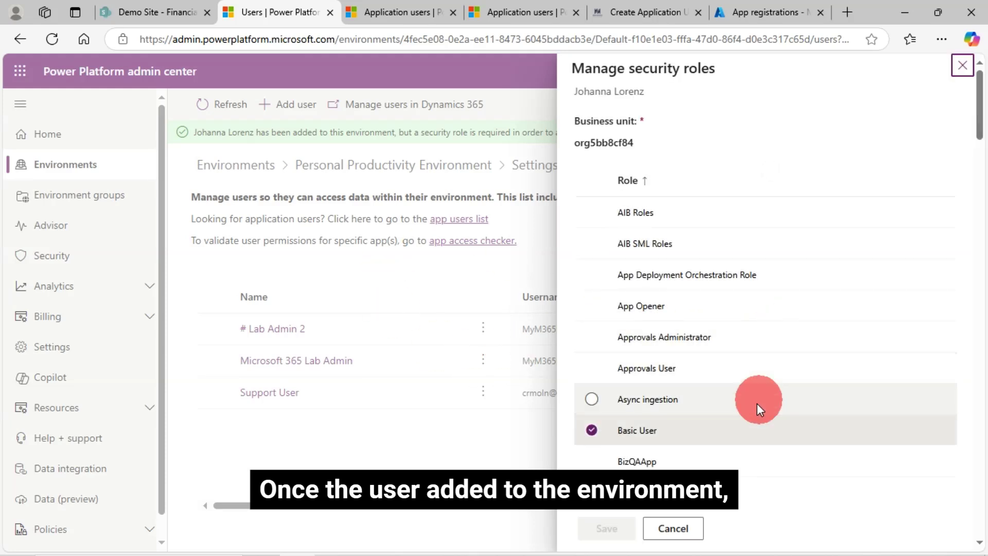
Check Sync Permissions, System Administrator and System Customizer roles for the new user and save
{"action": "scroll", "coordinate": [715, 410], "scroll_direction": "down", "scroll_amount": 5}
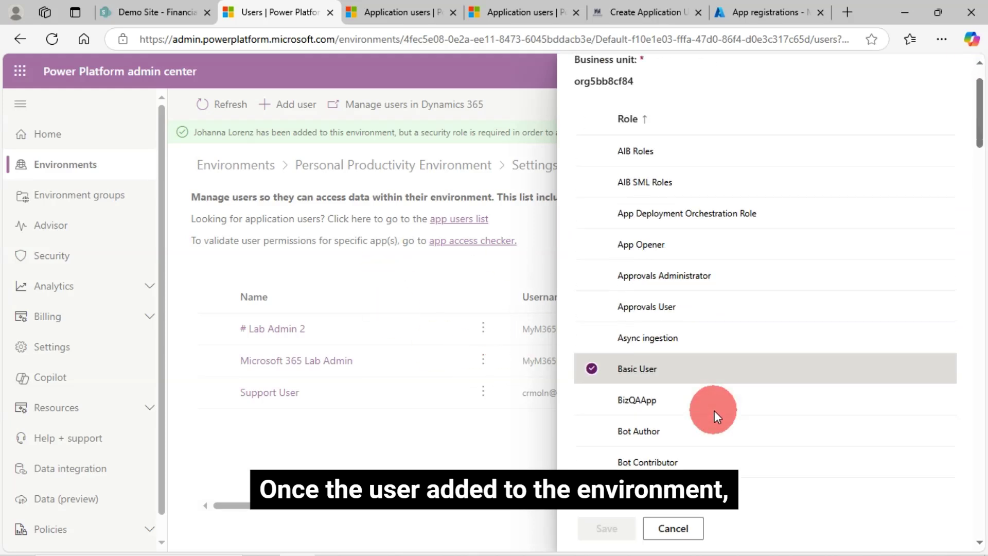
{"action": "scroll", "coordinate": [685, 301], "scroll_direction": "up", "scroll_amount": 5}
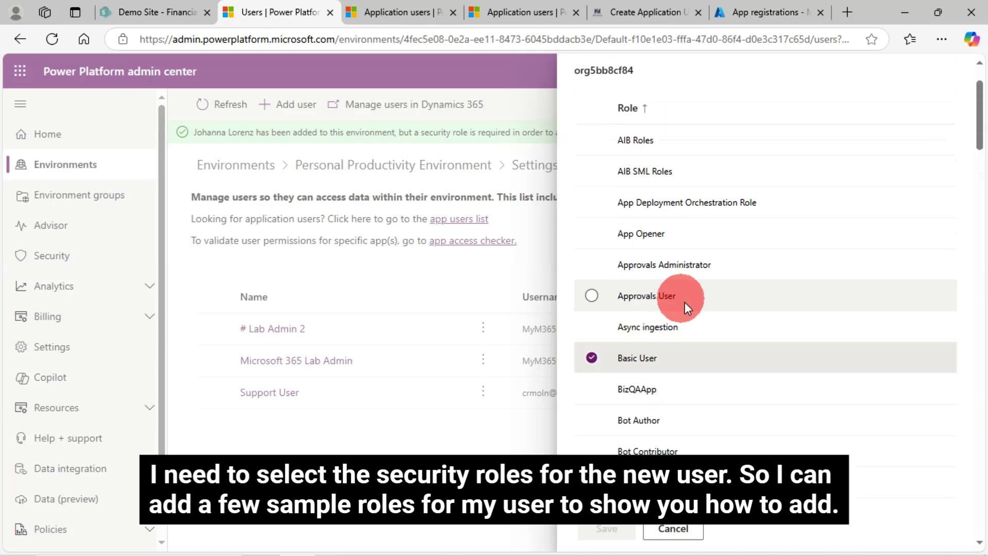
{"action": "scroll", "coordinate": [685, 302], "scroll_direction": "down", "scroll_amount": 5}
{"action": "scroll", "coordinate": [684, 302], "scroll_direction": "down", "scroll_amount": 5}
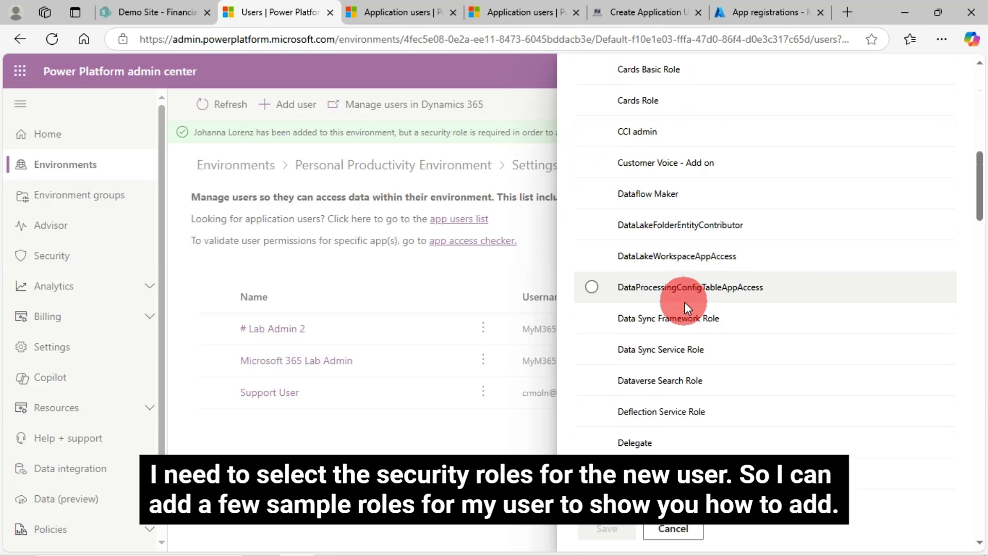
{"action": "scroll", "coordinate": [685, 301], "scroll_direction": "down", "scroll_amount": 5}
{"action": "scroll", "coordinate": [697, 325], "scroll_direction": "down", "scroll_amount": 10}
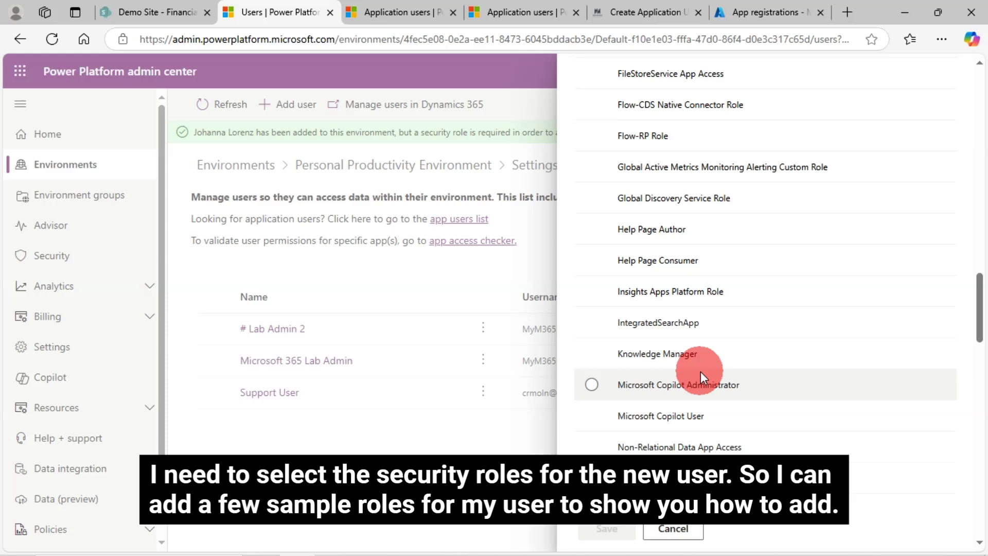
{"action": "scroll", "coordinate": [700, 372], "scroll_direction": "up", "scroll_amount": 3}
{"action": "scroll", "coordinate": [684, 392], "scroll_direction": "down", "scroll_amount": 4}
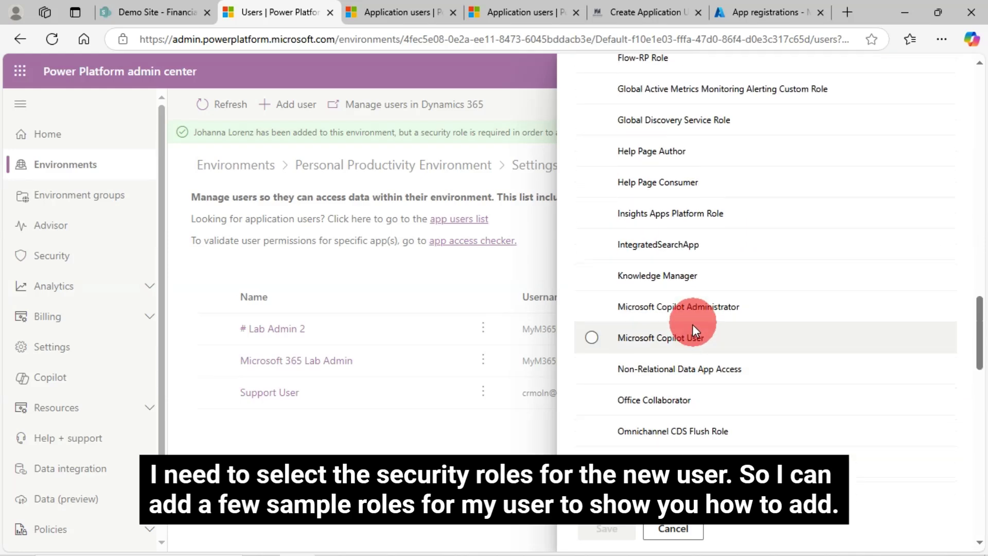
{"action": "scroll", "coordinate": [695, 360], "scroll_direction": "down", "scroll_amount": 10}
{"action": "scroll", "coordinate": [693, 380], "scroll_direction": "down", "scroll_amount": 10}
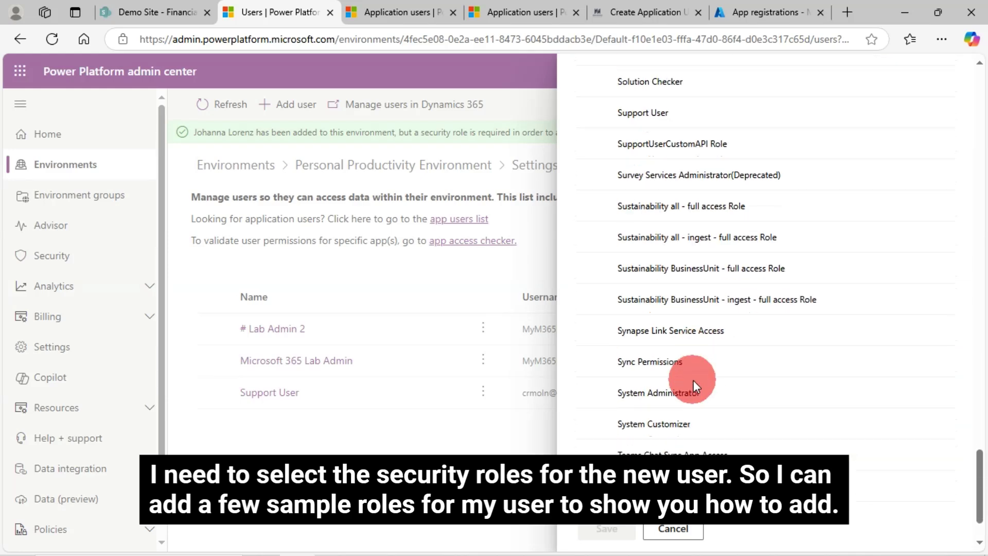
{"action": "left_click", "coordinate": [596, 288]}
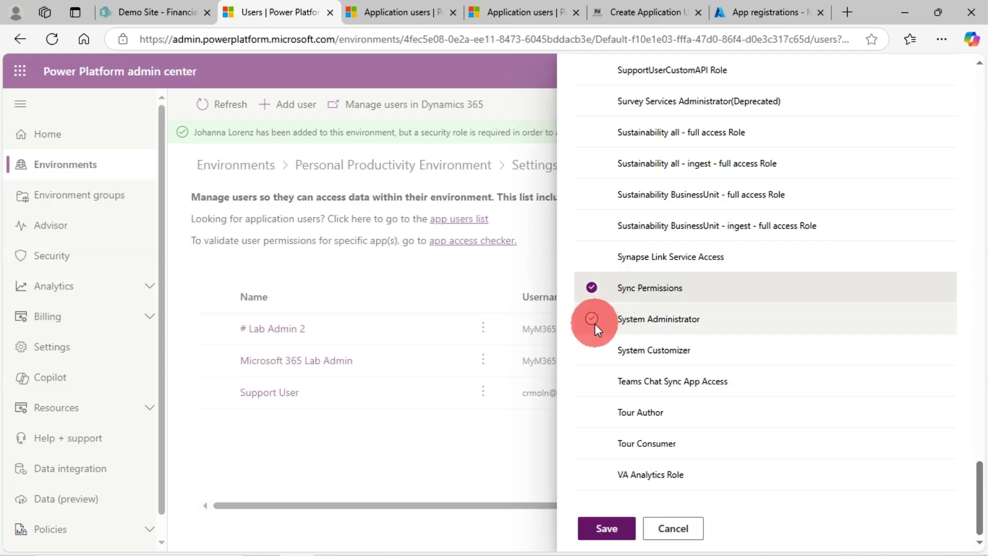
{"action": "left_click", "coordinate": [595, 322]}
{"action": "left_click", "coordinate": [593, 350]}
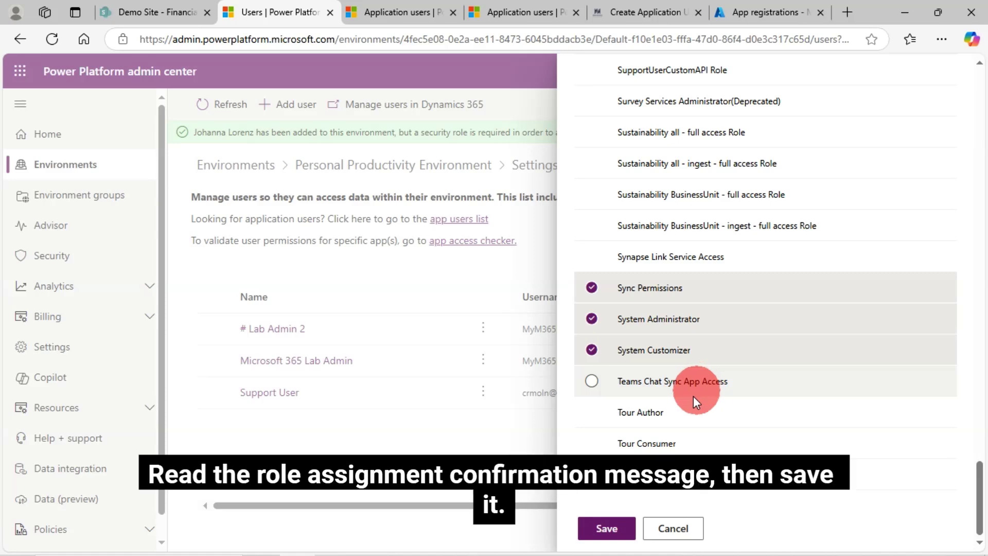
{"action": "left_click", "coordinate": [609, 529]}
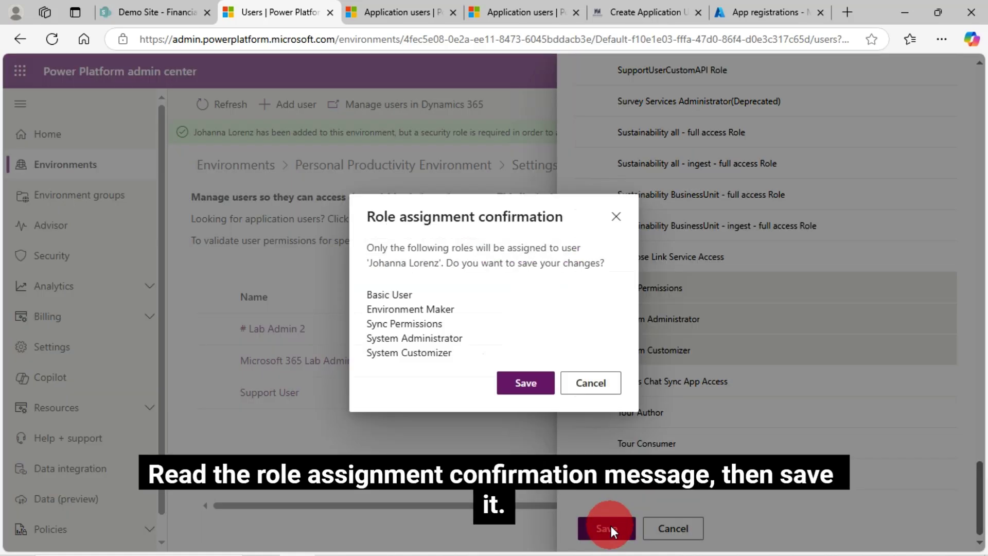
Confirm the role assignment, refresh the Users list and select the newly added user's row
{"action": "left_click", "coordinate": [521, 392]}
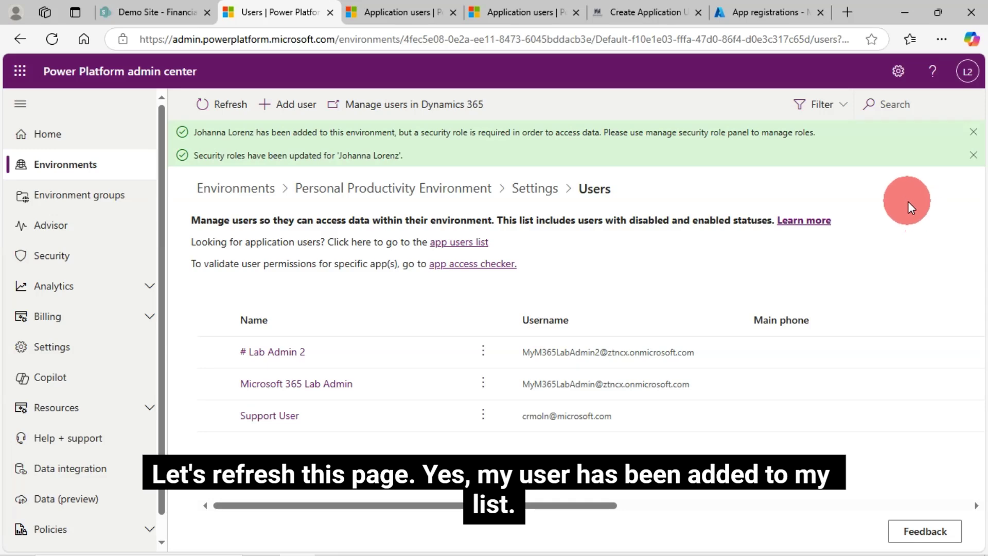
{"action": "left_click", "coordinate": [219, 106]}
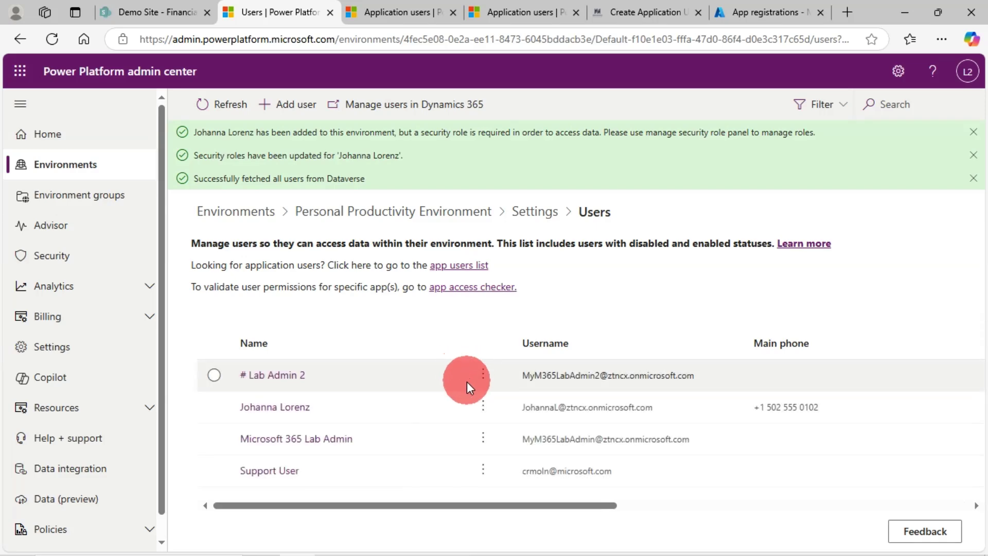
{"action": "left_click", "coordinate": [214, 406]}
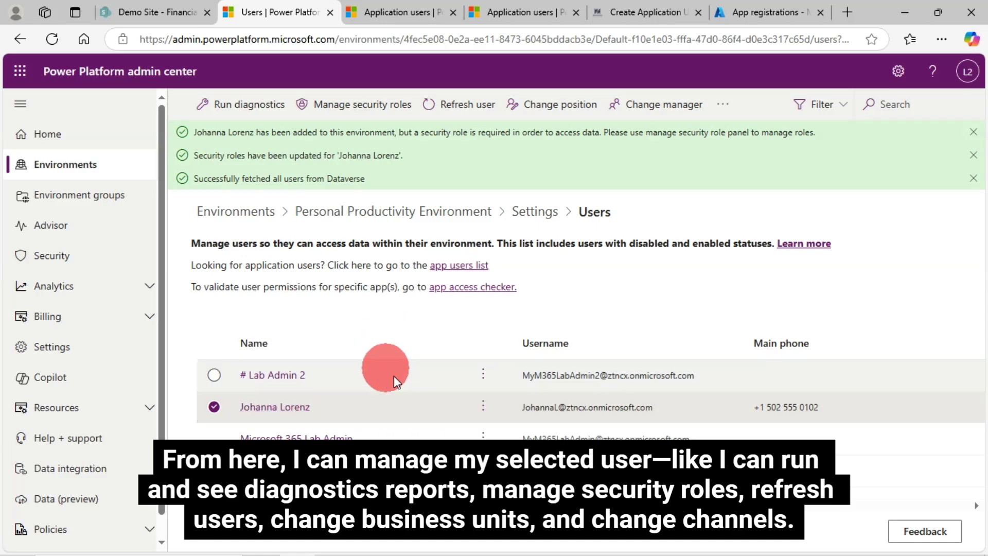
{"action": "left_click", "coordinate": [481, 413]}
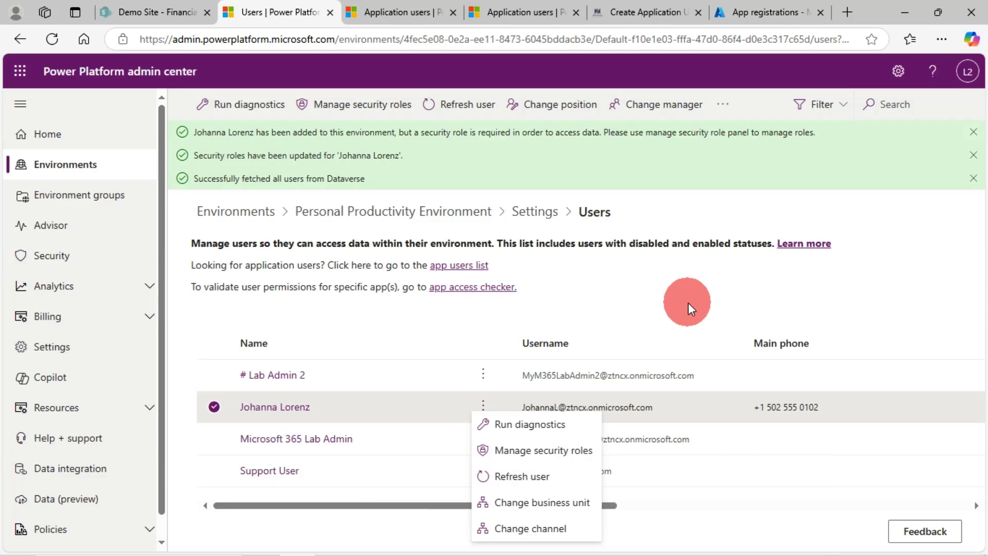
{"action": "left_click", "coordinate": [688, 302]}
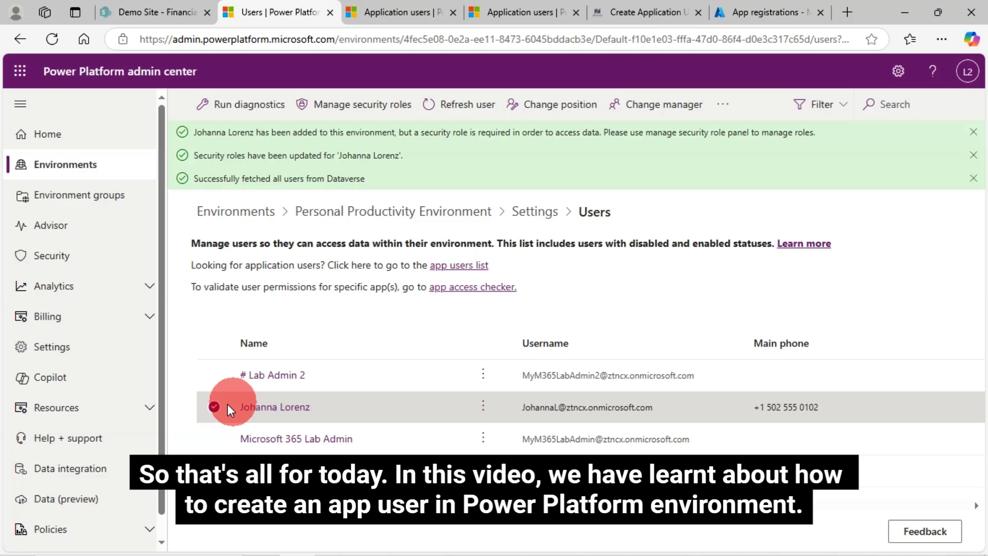
{"action": "left_click", "coordinate": [215, 407]}
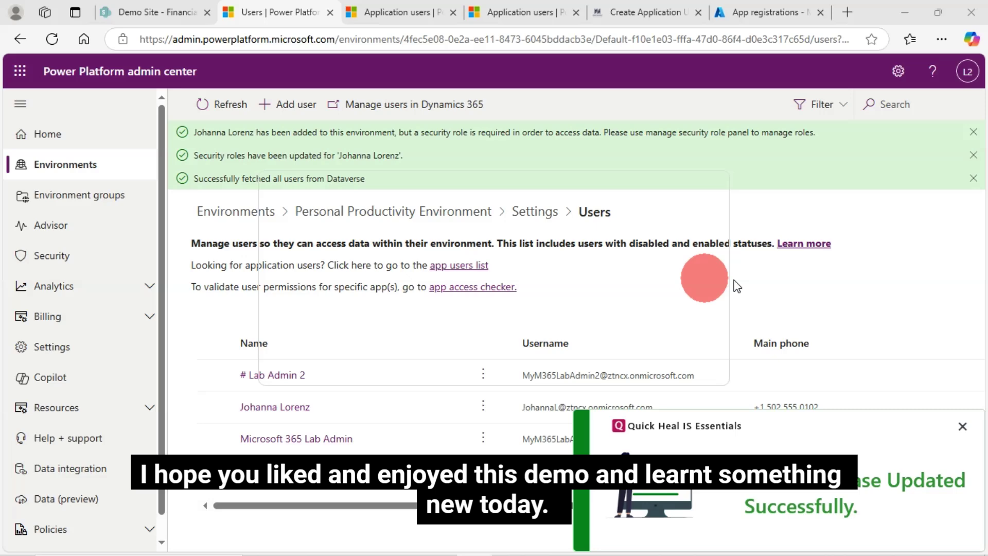
{"action": "left_click", "coordinate": [962, 427]}
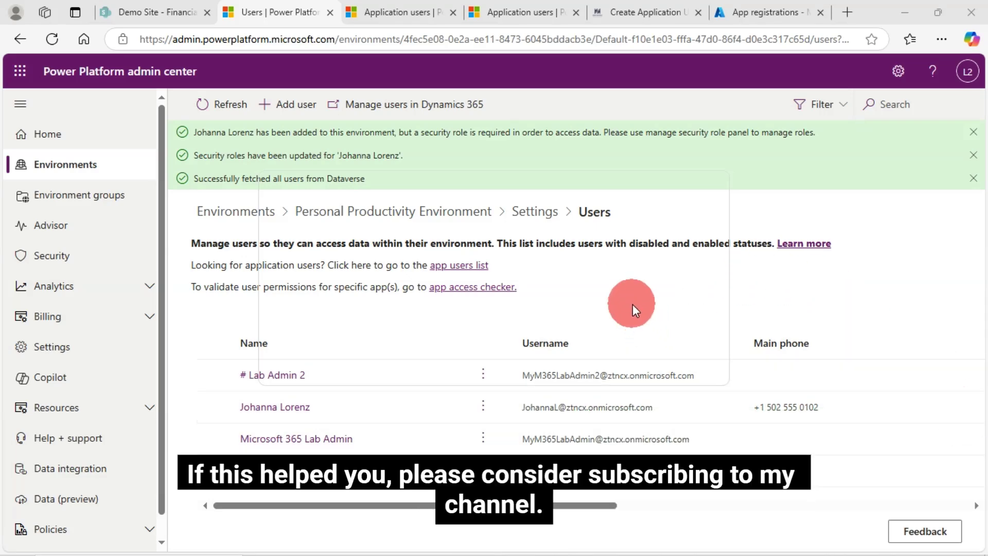